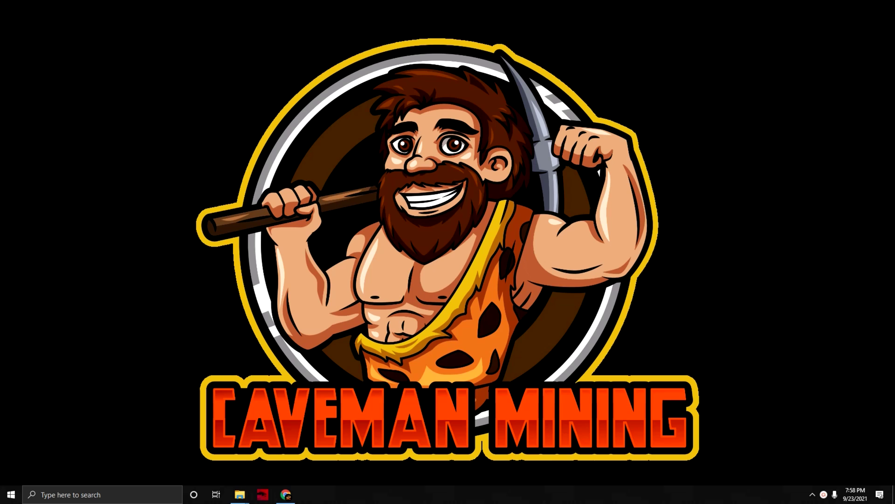
Bring the Chrome window with the RavenCoin Lite wallet page to the front.
{"action": "left_click", "coordinate": [286, 494]}
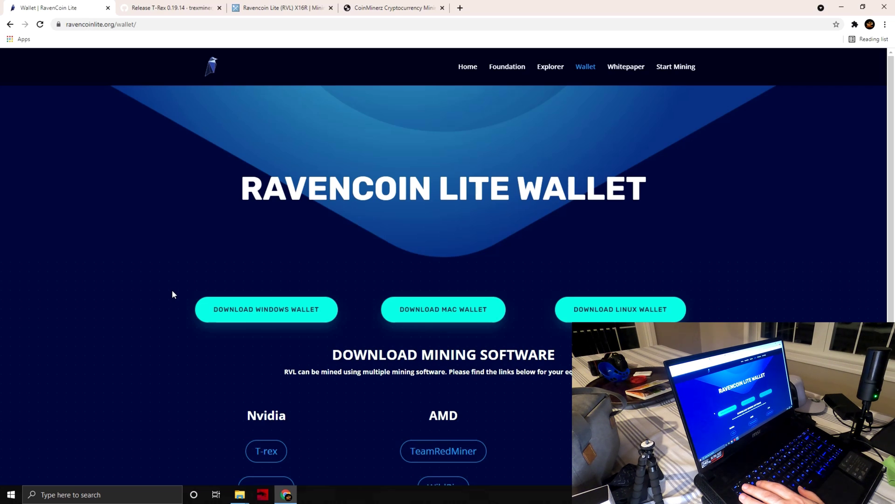
Download the Windows wallet zip from the RavenCoin Lite Wallet page.
{"action": "left_click", "coordinate": [461, 67]}
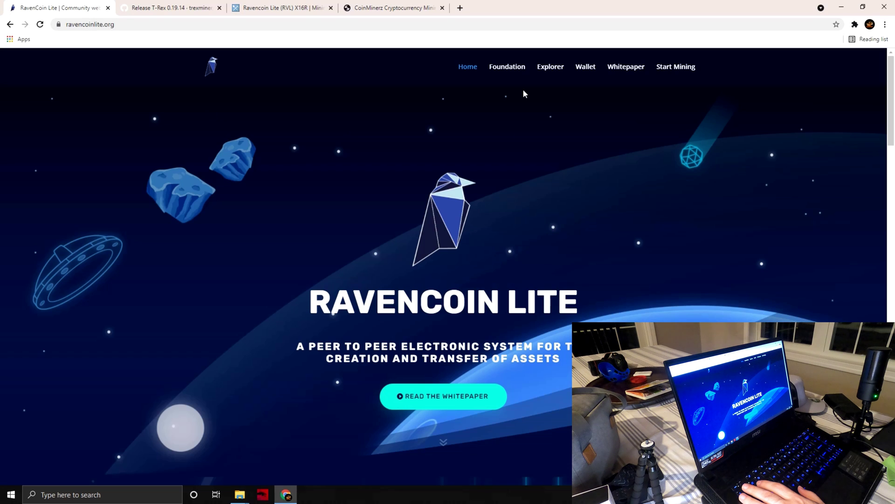
{"action": "left_click", "coordinate": [589, 68]}
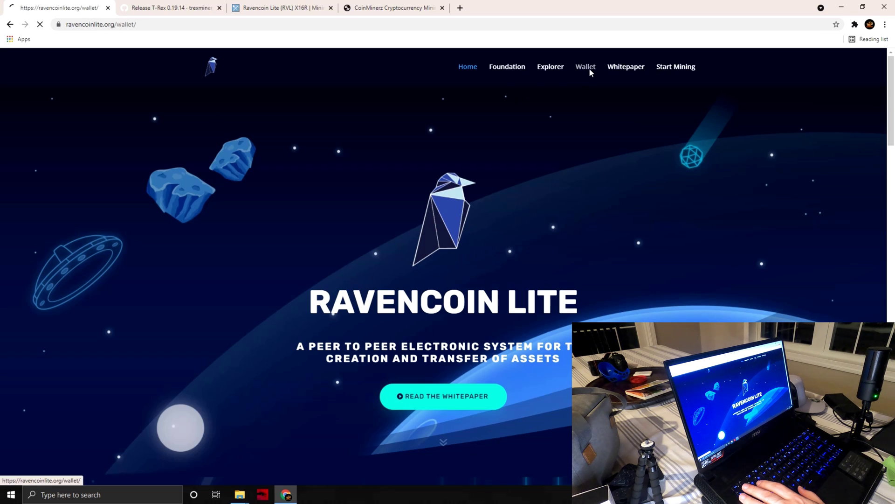
{"action": "scroll", "coordinate": [186, 238], "scroll_direction": "down", "scroll_amount": 1}
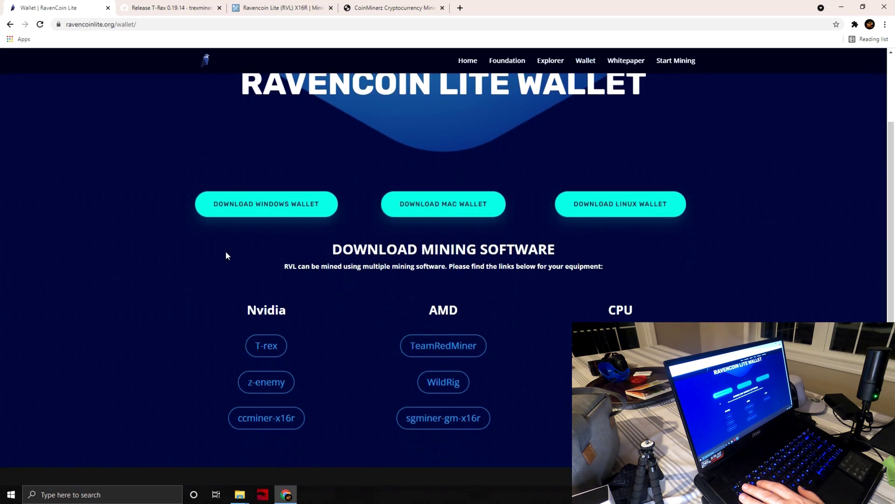
{"action": "left_click", "coordinate": [254, 204]}
Check the finished download, then bring up File Explorer on the Desktop.
{"action": "left_click", "coordinate": [98, 472]}
{"action": "left_click", "coordinate": [130, 439]}
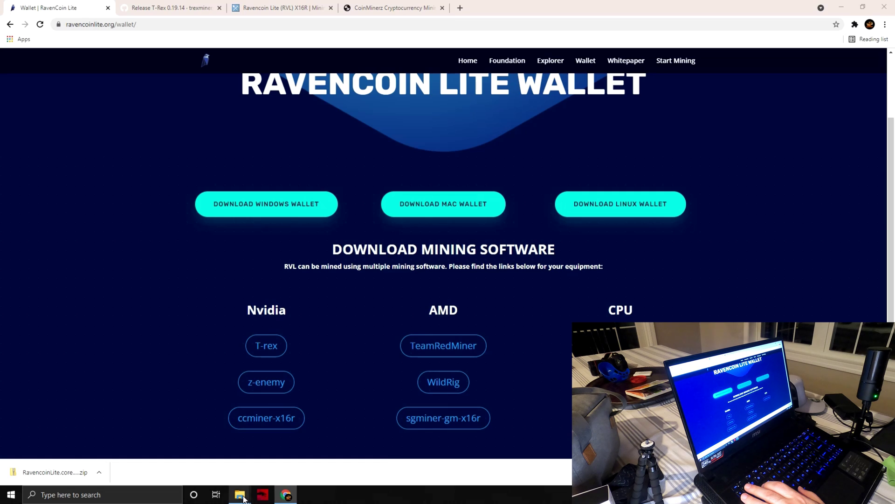
{"action": "mouse_move", "coordinate": [242, 496]}
{"action": "left_click", "coordinate": [140, 455]}
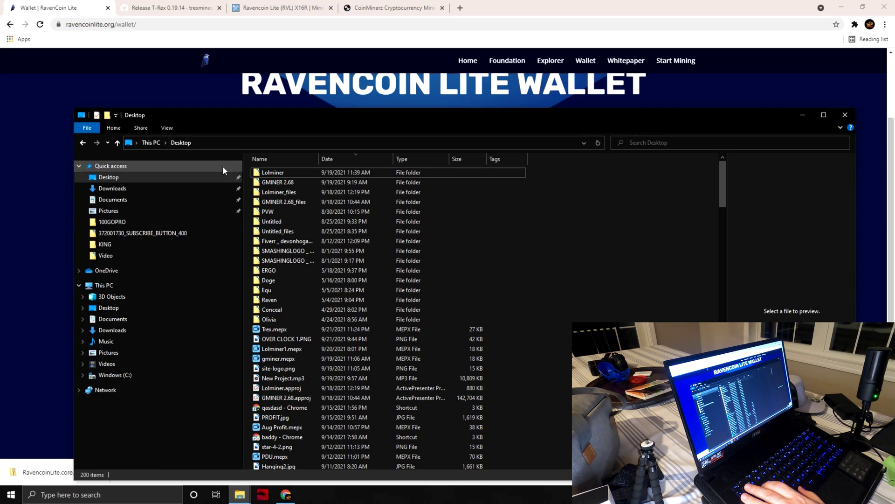
Create a new folder named Ravenlite on the Desktop.
{"action": "right_click", "coordinate": [114, 178]}
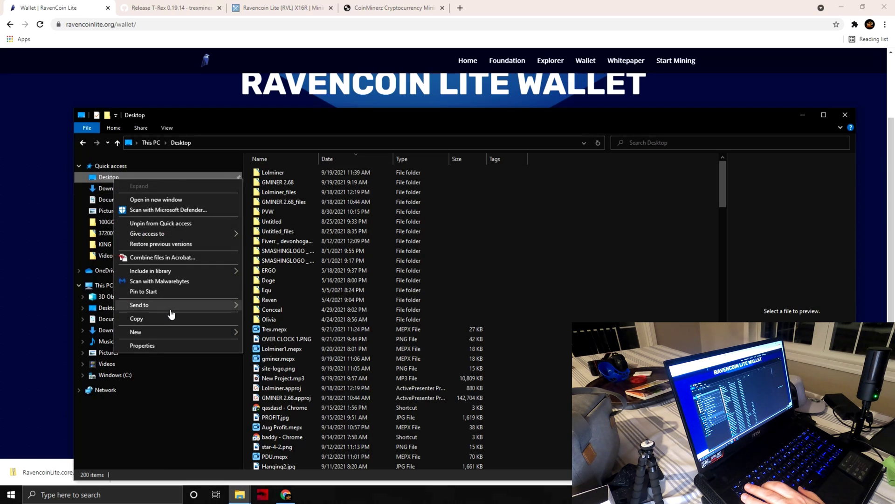
{"action": "mouse_move", "coordinate": [180, 332]}
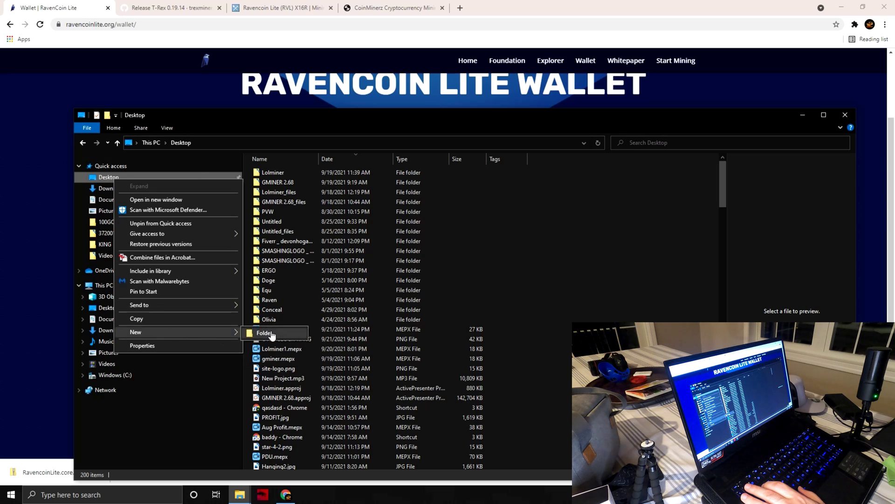
{"action": "left_click", "coordinate": [272, 334]}
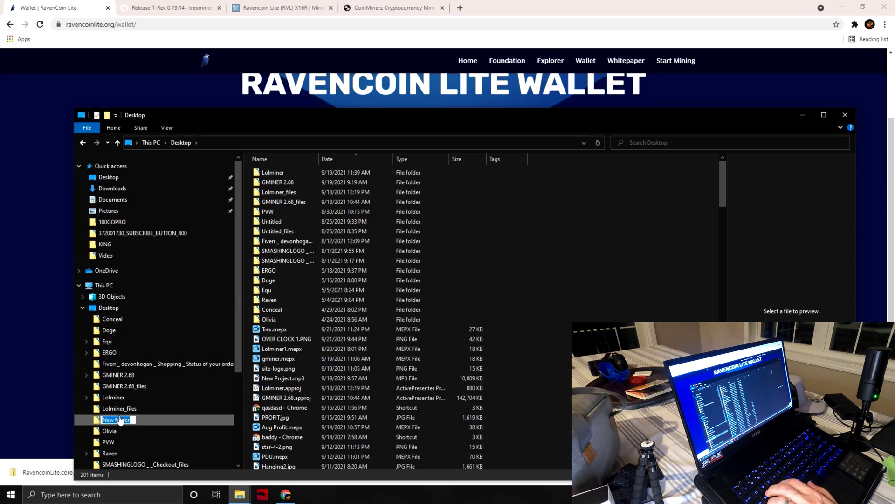
{"action": "type", "text": "Ravenlite"}
{"action": "left_click", "coordinate": [370, 397]}
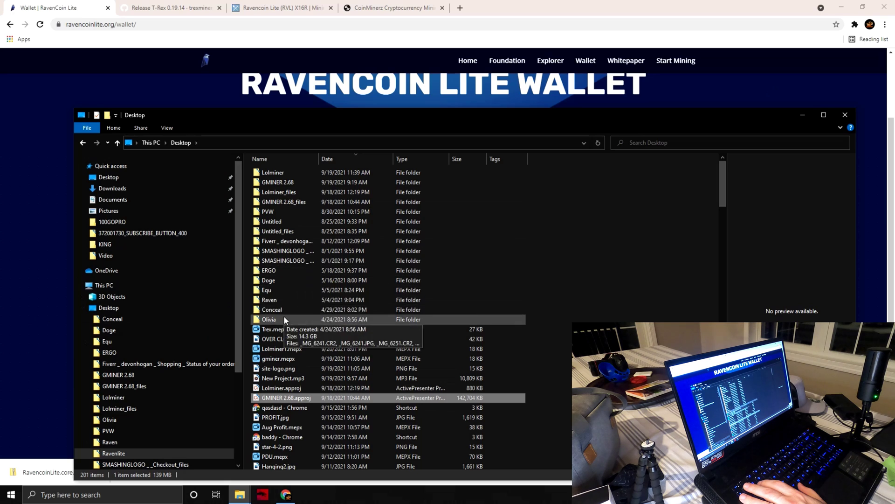
Open the empty Ravenlite folder, then return to the Chrome wallet page.
{"action": "left_click", "coordinate": [115, 454]}
{"action": "right_click", "coordinate": [328, 280]}
{"action": "left_click", "coordinate": [316, 278]}
{"action": "left_click", "coordinate": [65, 447]}
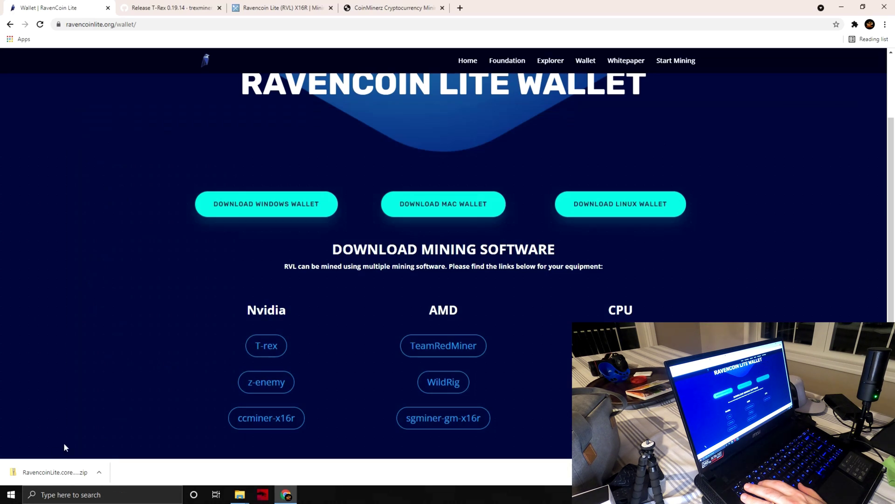
Show the downloaded wallet zip in Downloads and start Extract All with a custom destination.
{"action": "left_click", "coordinate": [101, 473]}
{"action": "left_click", "coordinate": [137, 443]}
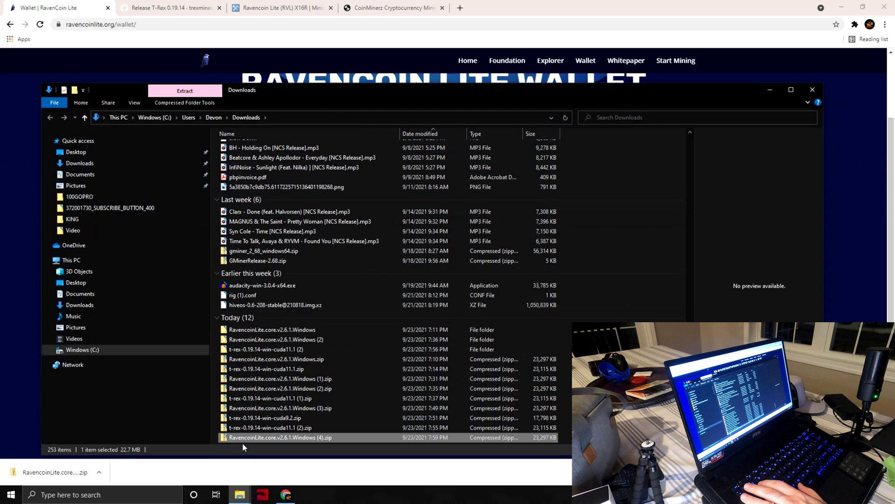
{"action": "right_click", "coordinate": [263, 442]}
{"action": "left_click", "coordinate": [311, 257]}
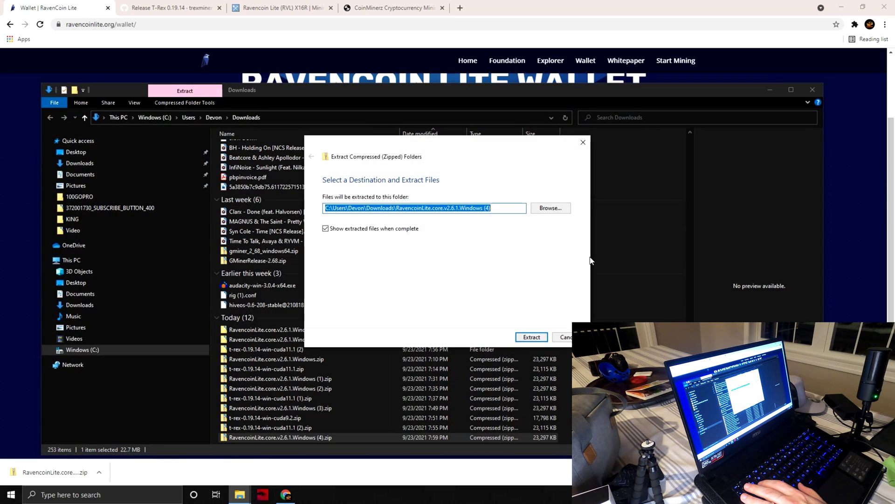
{"action": "left_click", "coordinate": [547, 209]}
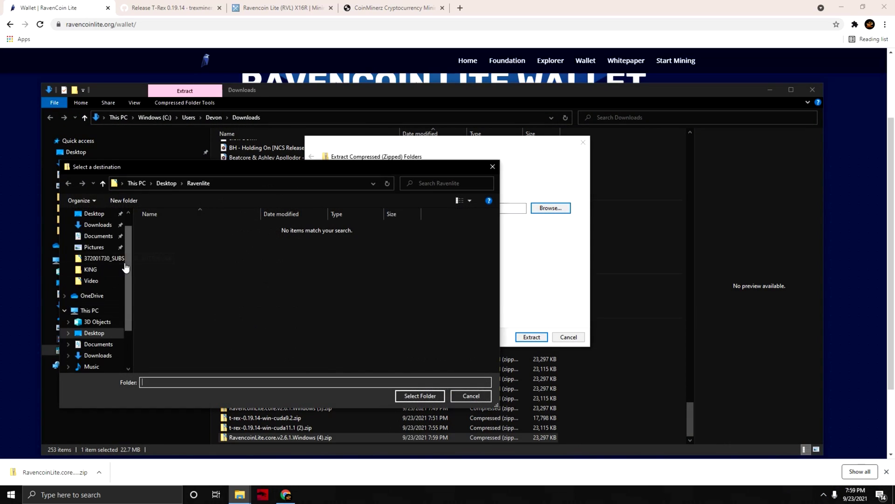
Extract into Desktop\Ravenlite and launch raven-qt.exe from the RavencoinLite core v2.6.1 folder.
{"action": "left_click", "coordinate": [89, 234]}
{"action": "left_click", "coordinate": [166, 230]}
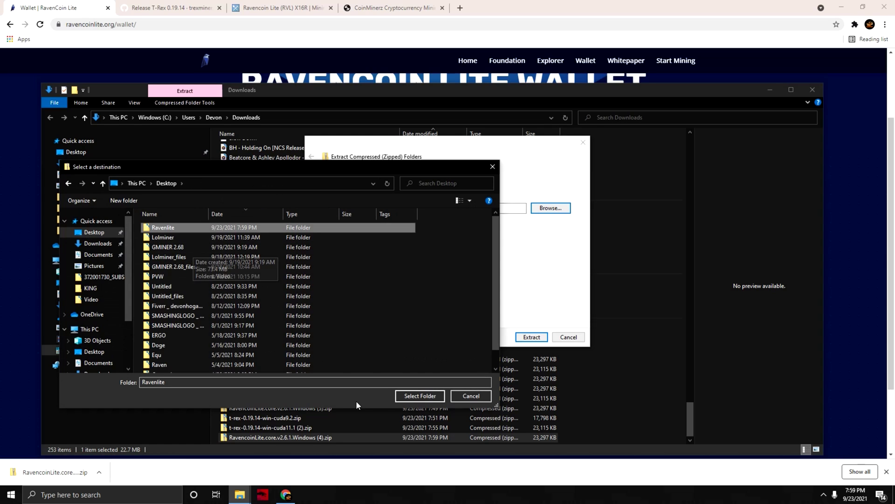
{"action": "left_click", "coordinate": [420, 395]}
{"action": "left_click", "coordinate": [533, 337]}
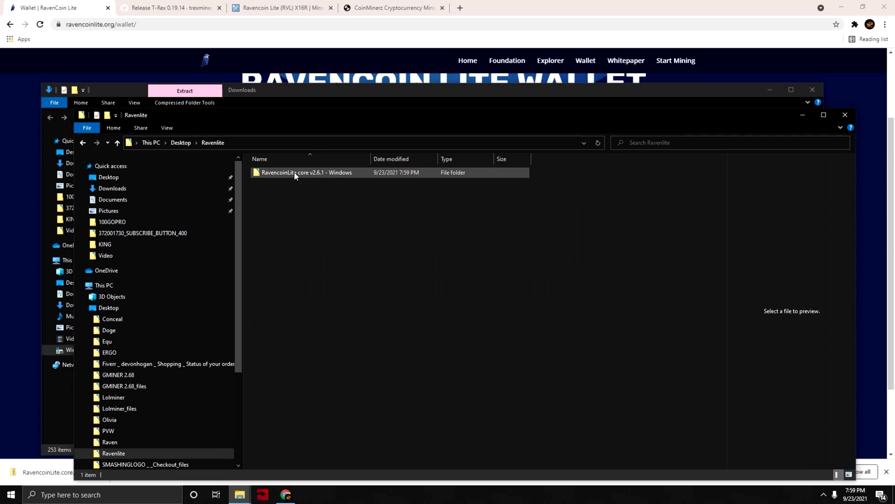
{"action": "double_click", "coordinate": [286, 174]}
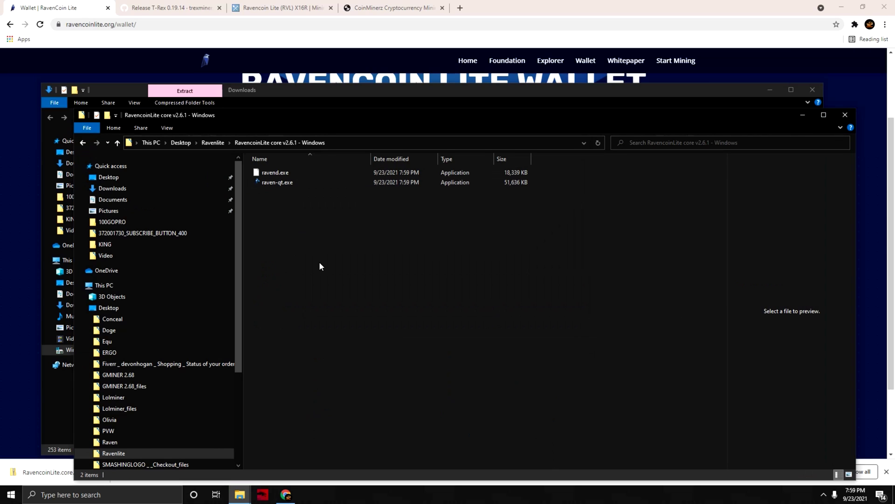
{"action": "double_click", "coordinate": [263, 183]}
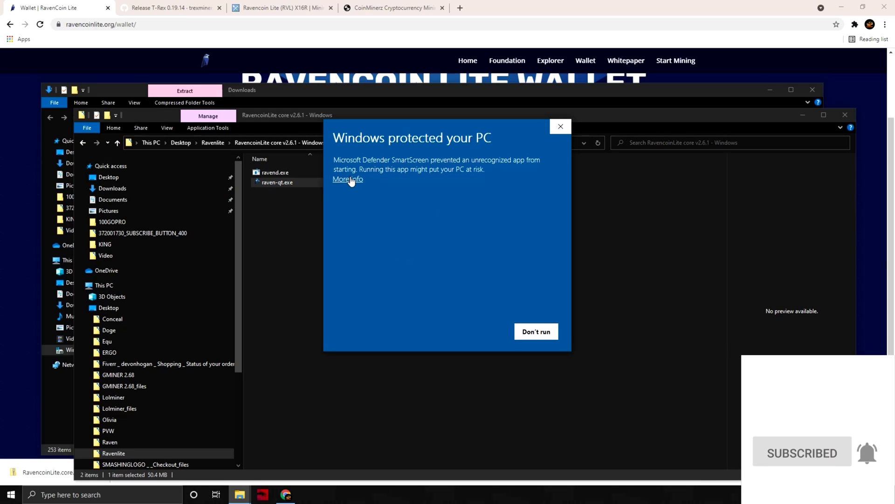
Run the wallet past SmartScreen, allow firewall access, and hide the sync warning.
{"action": "left_click", "coordinate": [349, 180]}
{"action": "left_click", "coordinate": [497, 331]}
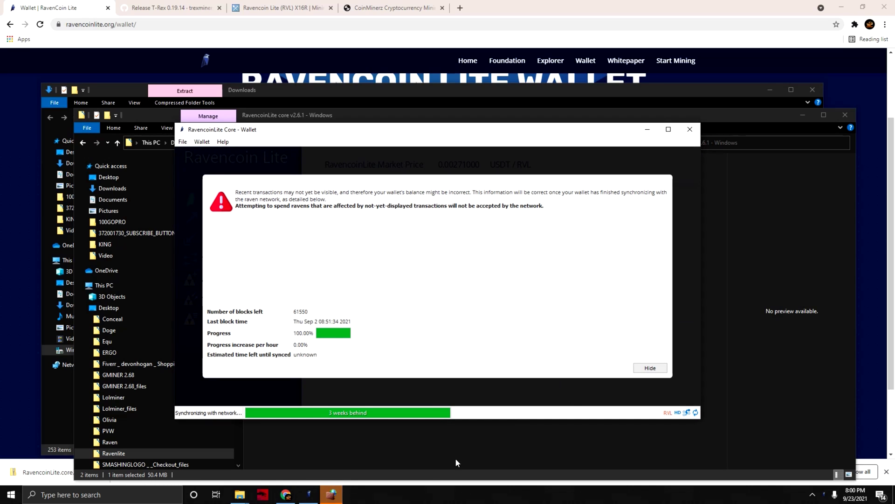
{"action": "left_click", "coordinate": [498, 338]}
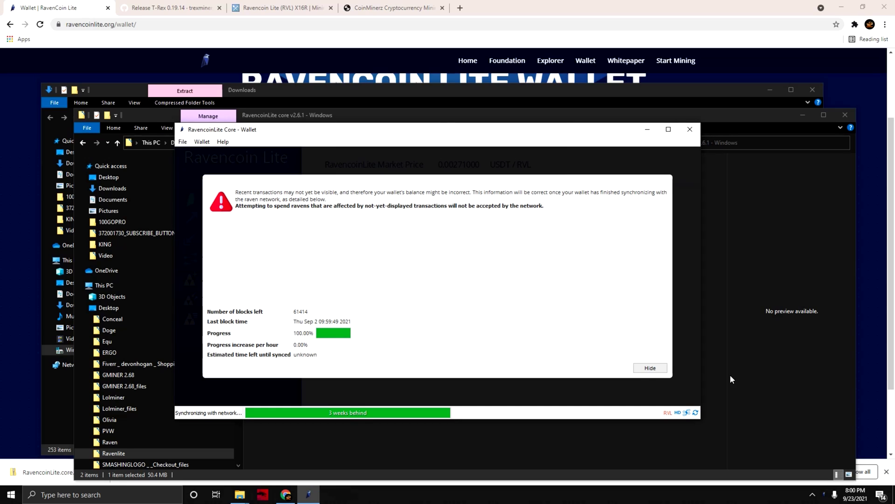
{"action": "left_click", "coordinate": [650, 368]}
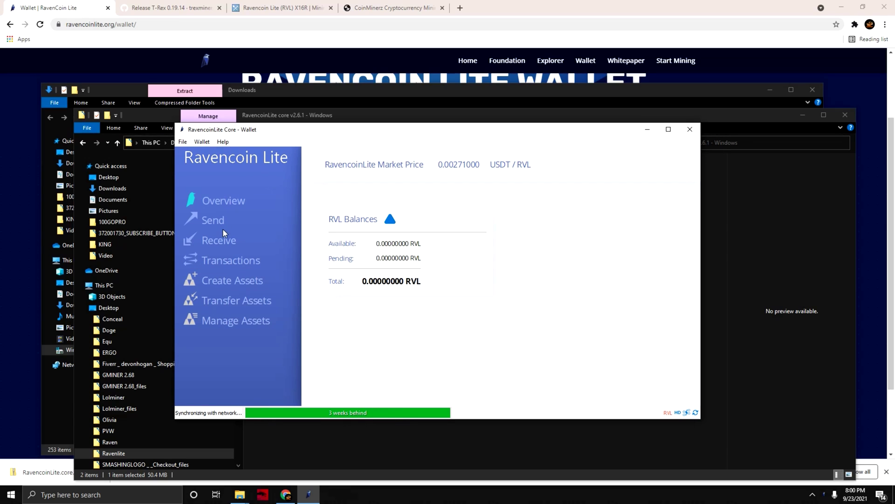
Create a payment request, copy its receiving address, and minimize the wallet and folder windows.
{"action": "left_click", "coordinate": [224, 243]}
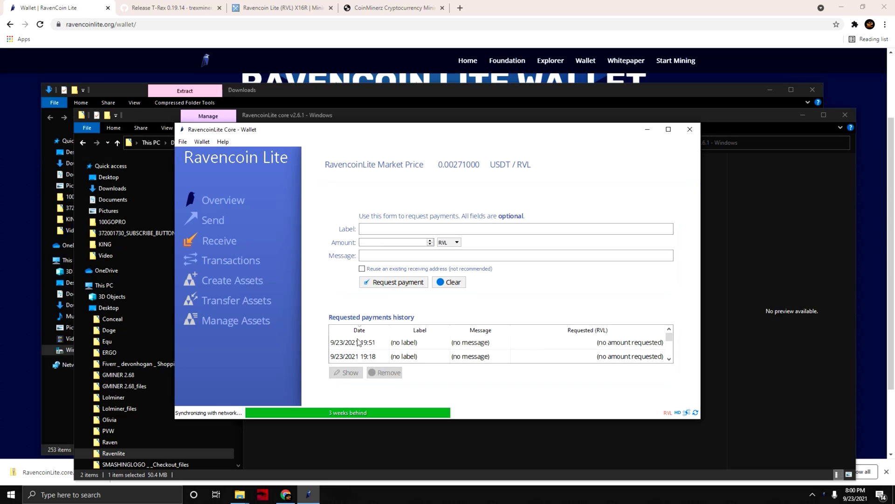
{"action": "left_click", "coordinate": [396, 285]}
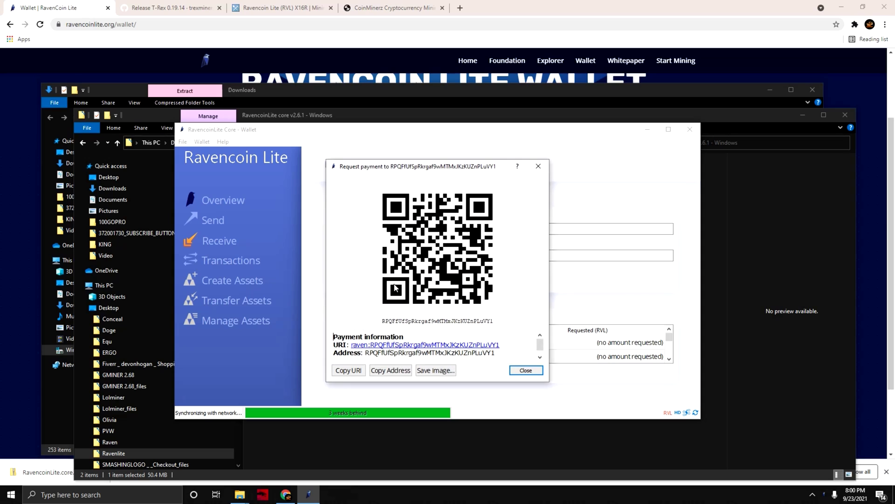
{"action": "left_click", "coordinate": [397, 375]}
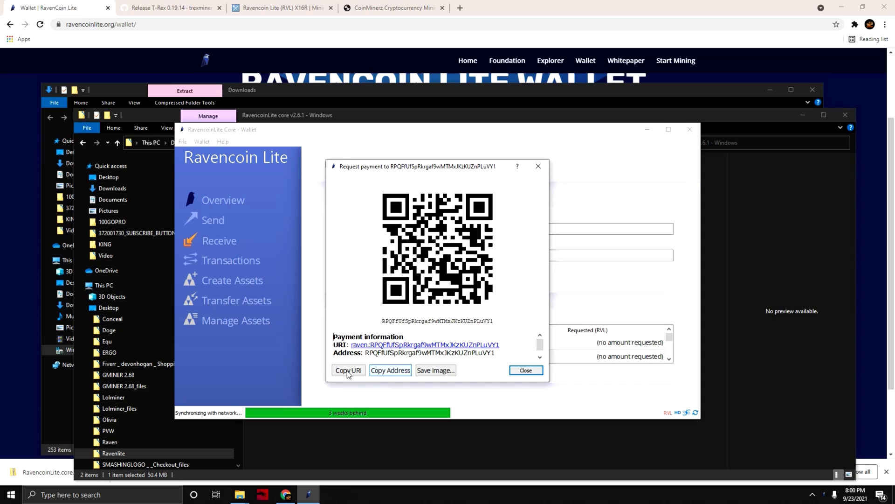
{"action": "left_click", "coordinate": [526, 370]}
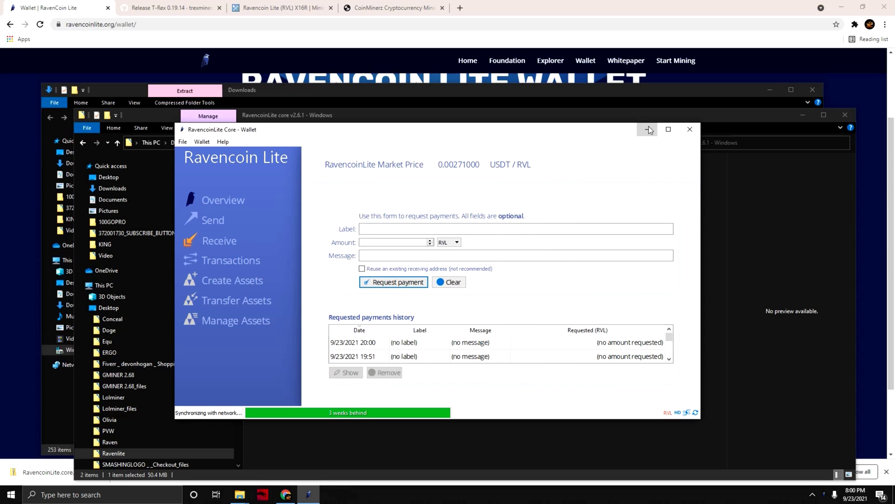
{"action": "left_click", "coordinate": [647, 129]}
{"action": "left_click", "coordinate": [800, 114]}
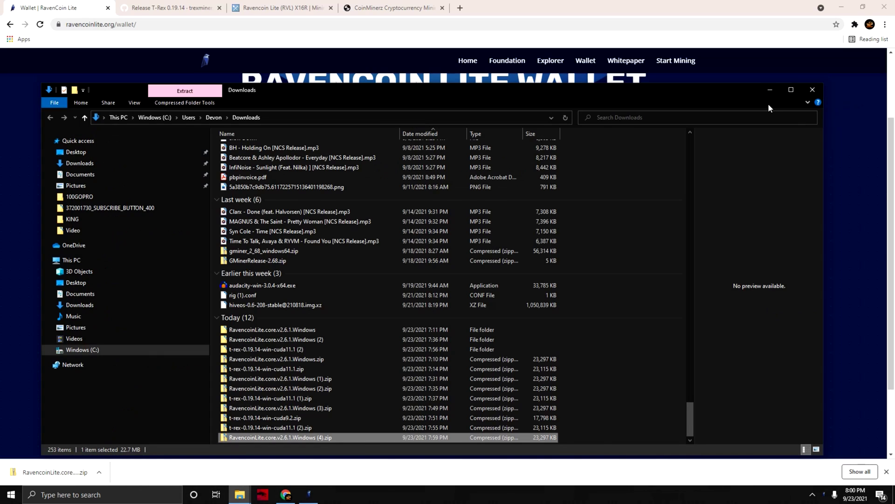
Download t-rex-0.19.14-win-cuda11.1.zip from the T-Rex GitHub release and show it in Downloads.
{"action": "left_click", "coordinate": [769, 90]}
{"action": "scroll", "coordinate": [205, 266], "scroll_direction": "up", "scroll_amount": 2}
{"action": "scroll", "coordinate": [151, 293], "scroll_direction": "down", "scroll_amount": 3}
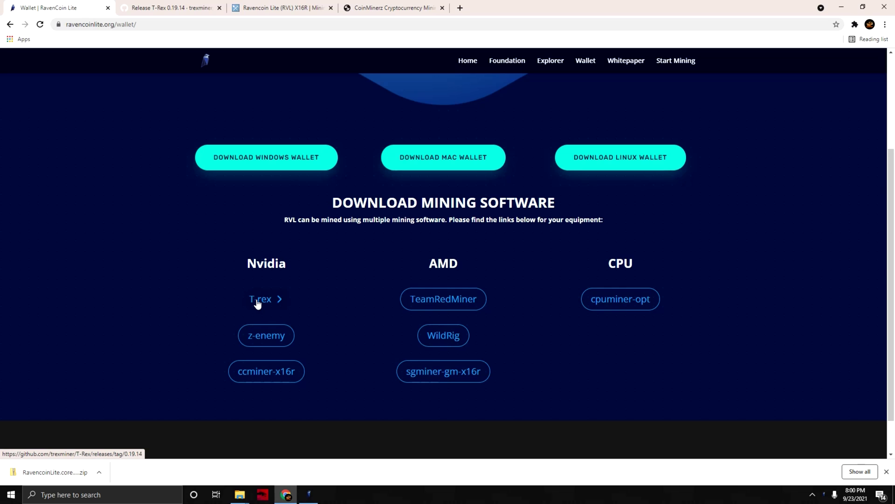
{"action": "left_click", "coordinate": [257, 302]}
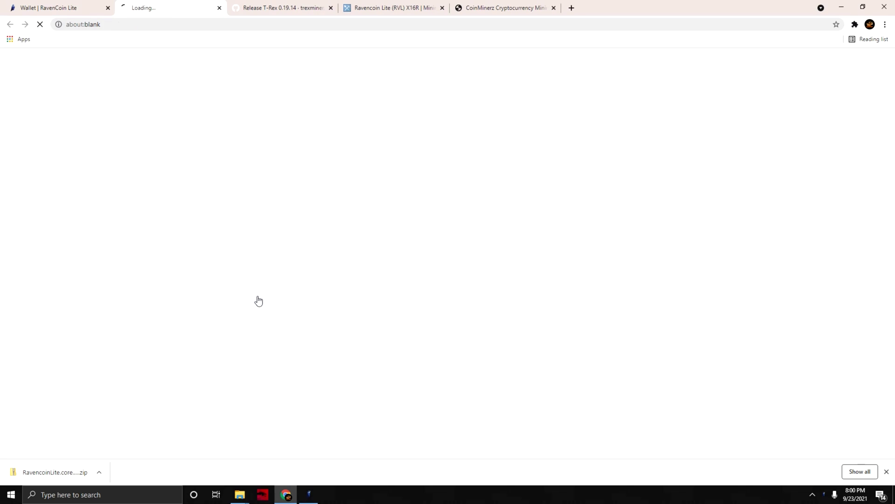
{"action": "scroll", "coordinate": [212, 283], "scroll_direction": "down", "scroll_amount": 4}
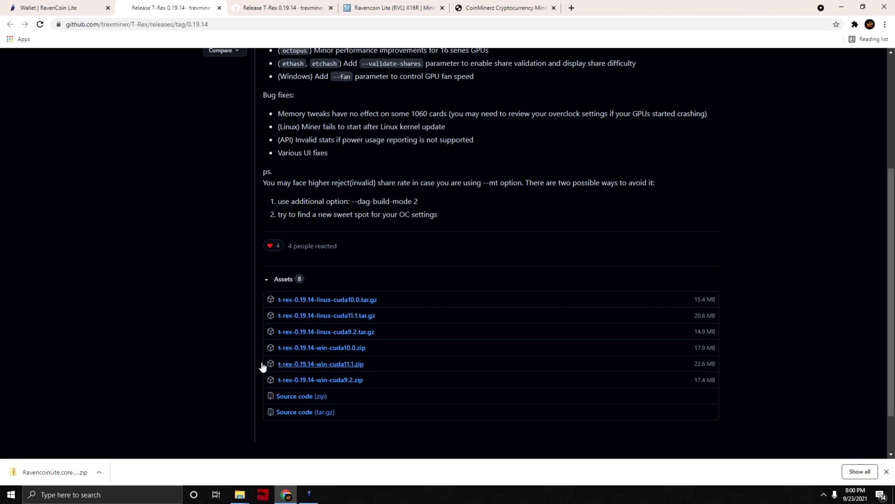
{"action": "left_click", "coordinate": [312, 369]}
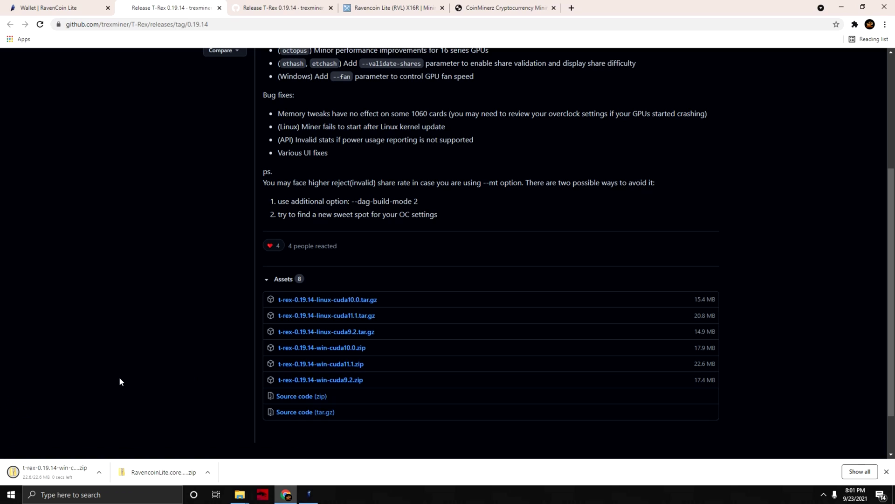
{"action": "left_click", "coordinate": [100, 472]}
{"action": "left_click", "coordinate": [138, 440]}
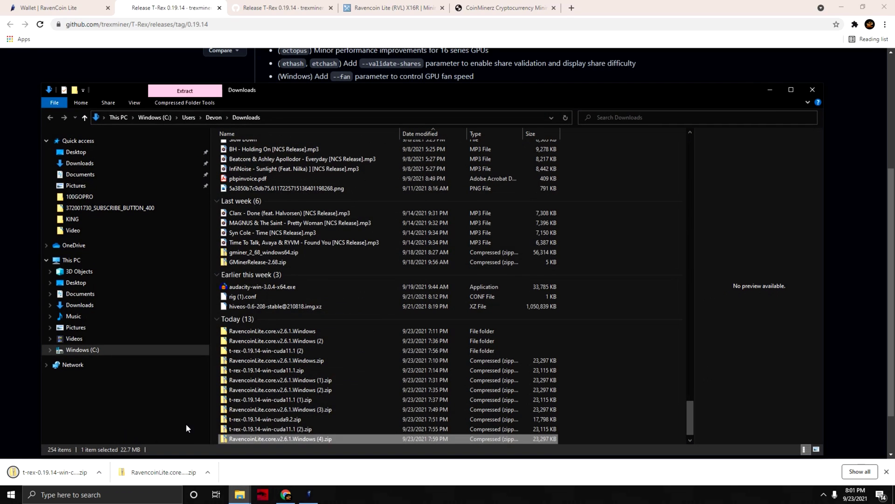
Extract the T-Rex zip into the Desktop Ravenlite folder.
{"action": "right_click", "coordinate": [261, 434]}
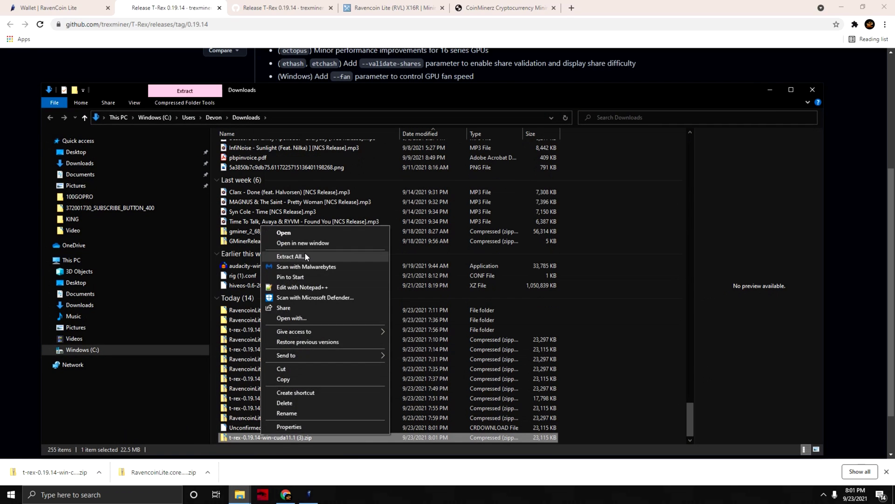
{"action": "left_click", "coordinate": [304, 252]}
{"action": "left_click", "coordinate": [551, 207]}
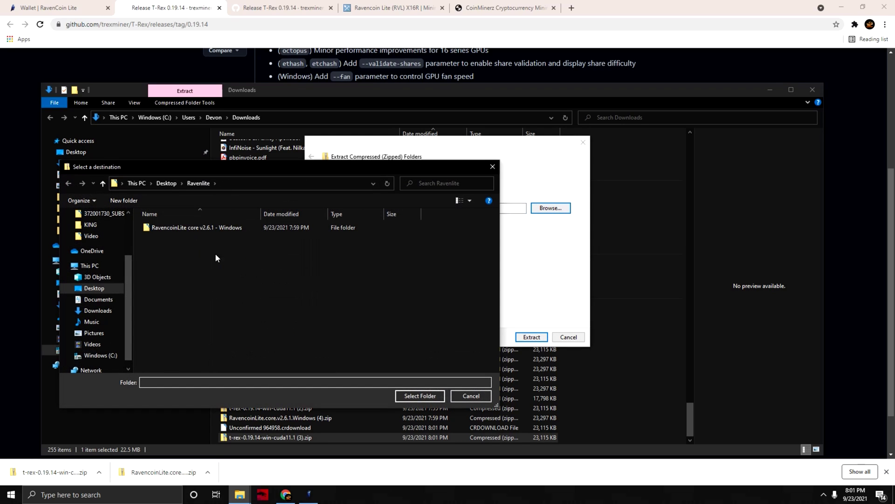
{"action": "left_click", "coordinate": [433, 396]}
{"action": "left_click", "coordinate": [531, 336]}
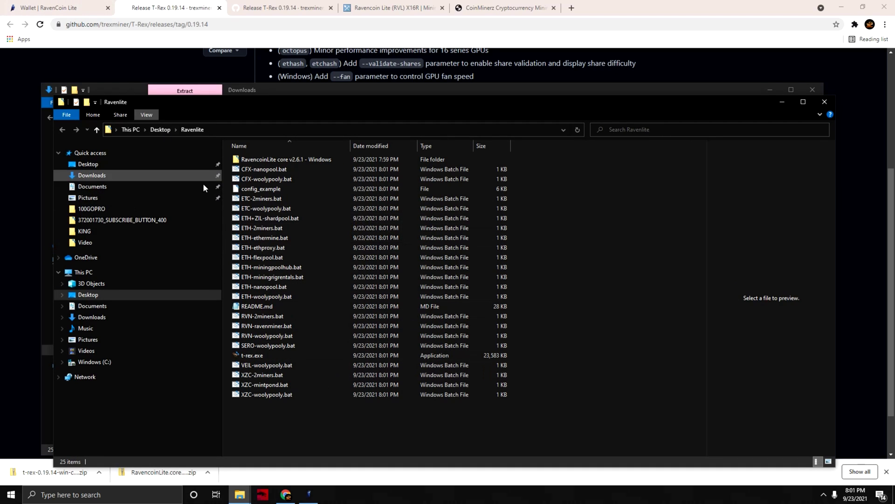
Close the Downloads window, shift Ravenlite right, and return to the Ravencoin Lite pool statistics page.
{"action": "left_click", "coordinate": [413, 90]}
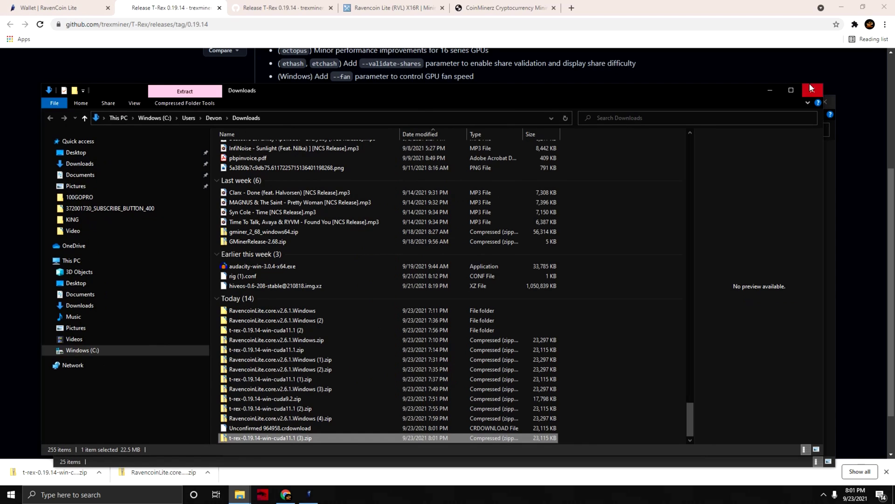
{"action": "left_click", "coordinate": [811, 89]}
{"action": "left_click_drag", "start_coordinate": [426, 109], "coordinate": [460, 104]}
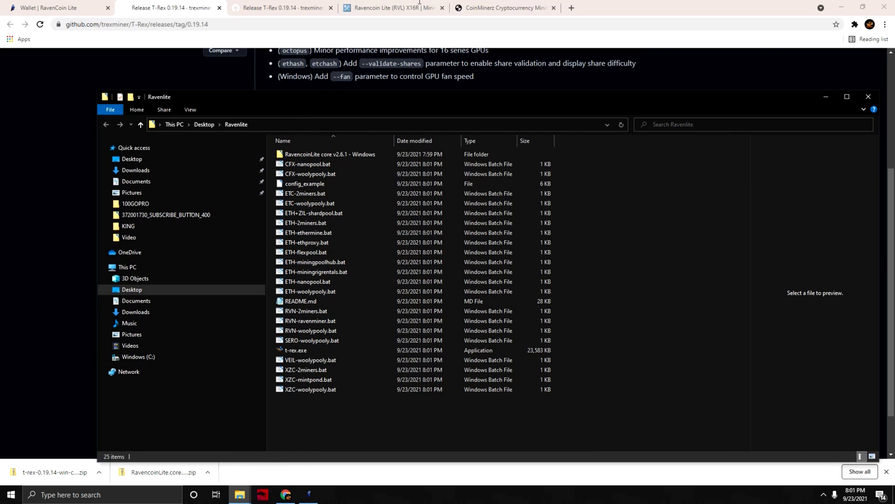
{"action": "left_click", "coordinate": [392, 8]}
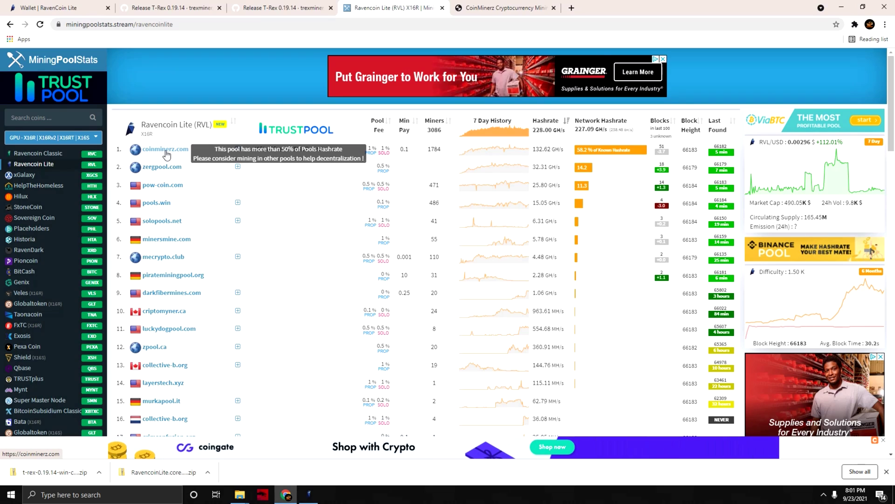
Open coinminerz.com from MiningPoolStats and go to its Getting Started page.
{"action": "left_click", "coordinate": [165, 151]}
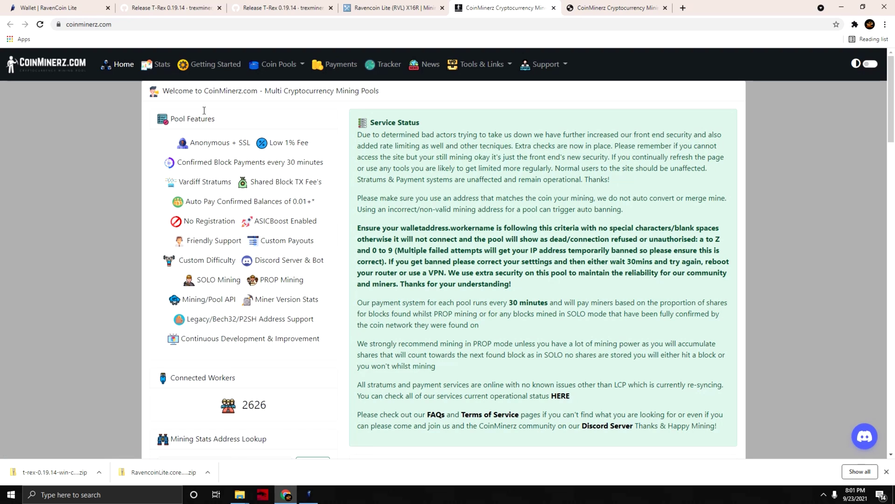
{"action": "left_click", "coordinate": [217, 66]}
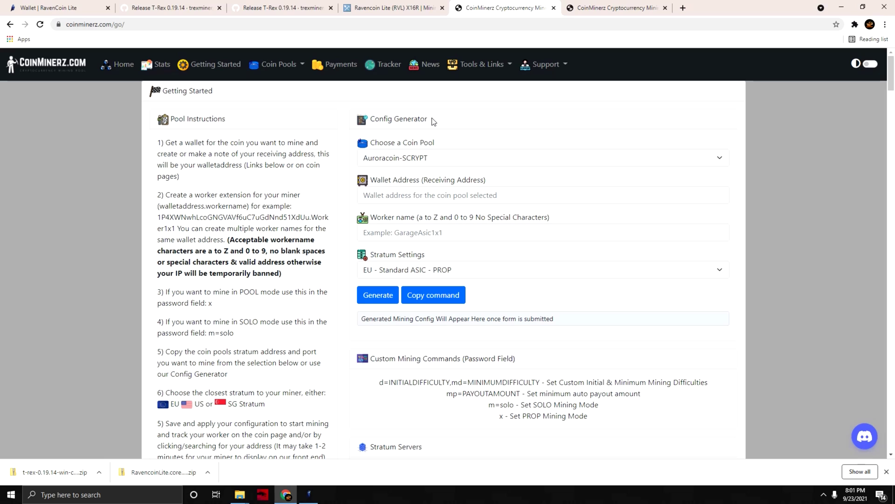
Select the RavencoinLite pool, paste the wallet receiving address, and enter worker name MSI2.
{"action": "left_click", "coordinate": [435, 160]}
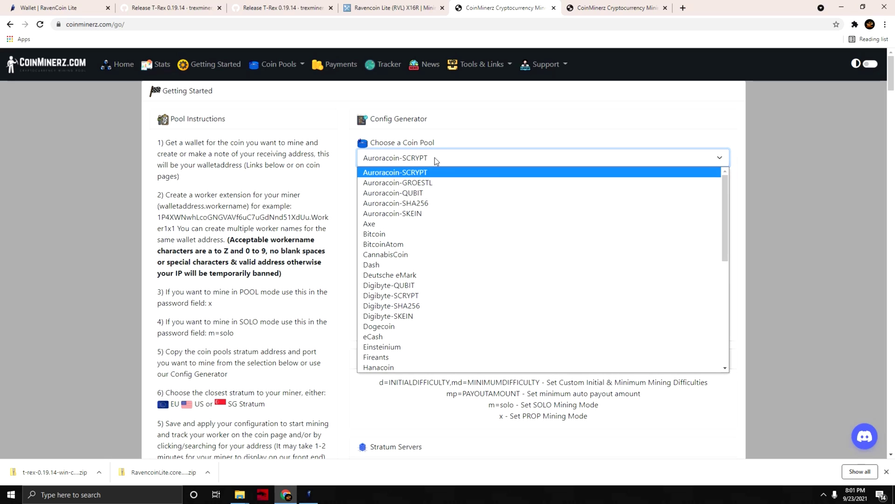
{"action": "scroll", "coordinate": [443, 240], "scroll_direction": "down", "scroll_amount": 4}
{"action": "scroll", "coordinate": [443, 242], "scroll_direction": "down", "scroll_amount": 2}
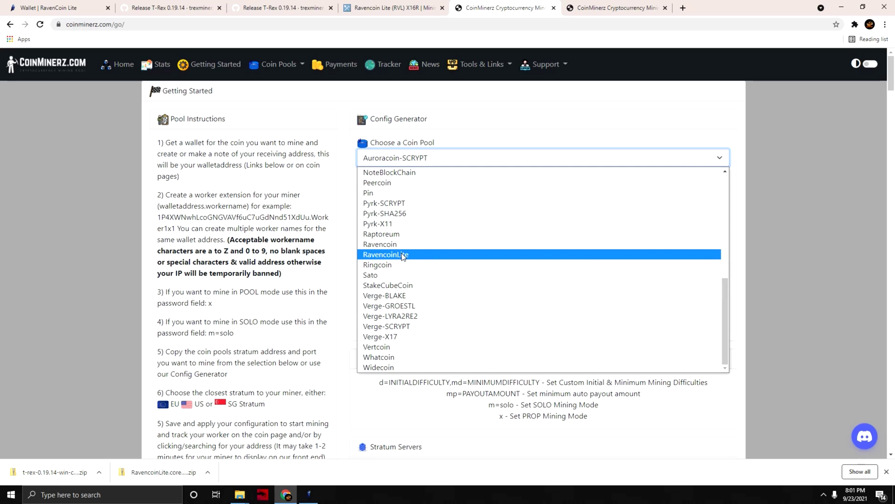
{"action": "left_click", "coordinate": [403, 255]}
{"action": "left_click", "coordinate": [412, 197]}
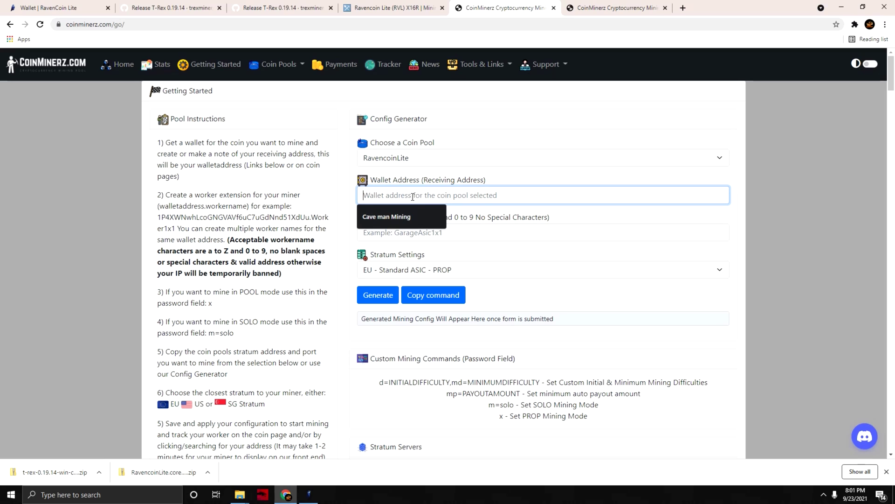
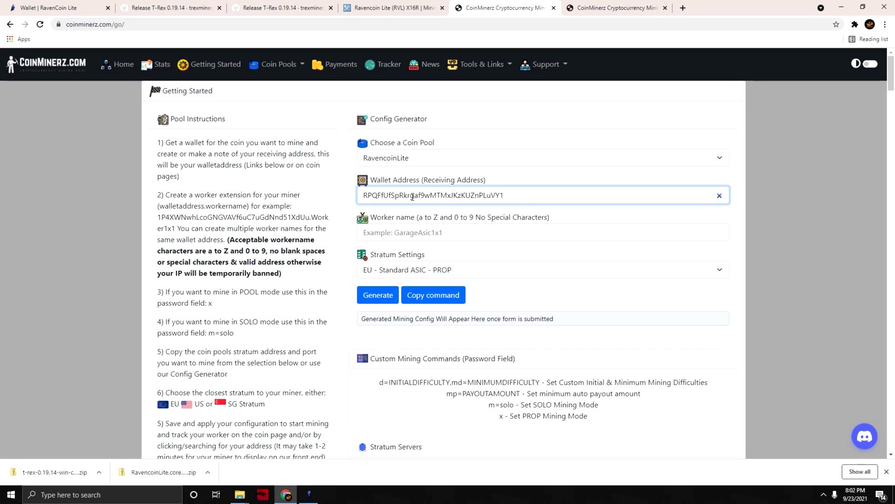
{"action": "left_click", "coordinate": [424, 237]}
{"action": "type", "text": "MSI2"}
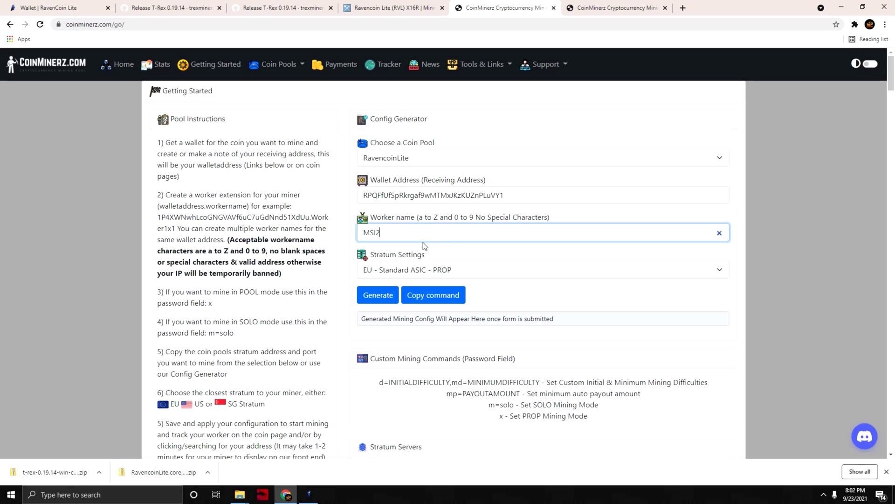
Choose the US - CPU / GPU / USB Software - PROP stratum, generate the command, and copy it.
{"action": "left_click", "coordinate": [442, 271]}
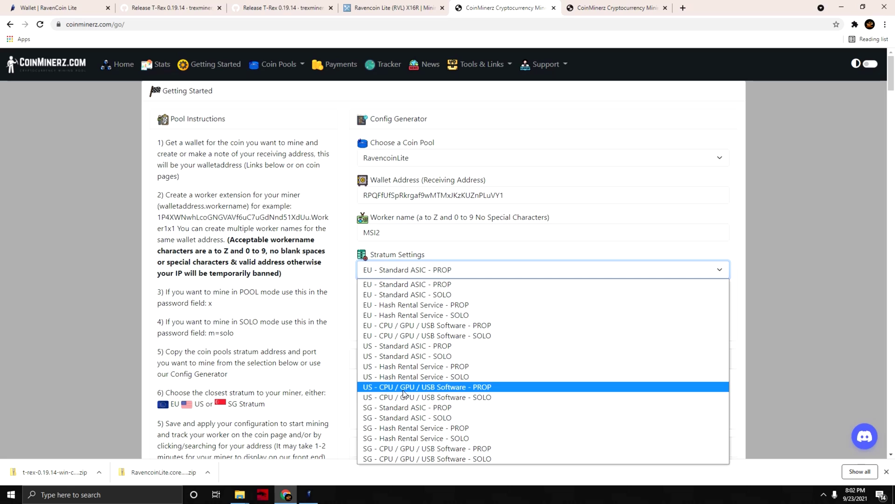
{"action": "left_click", "coordinate": [430, 387]}
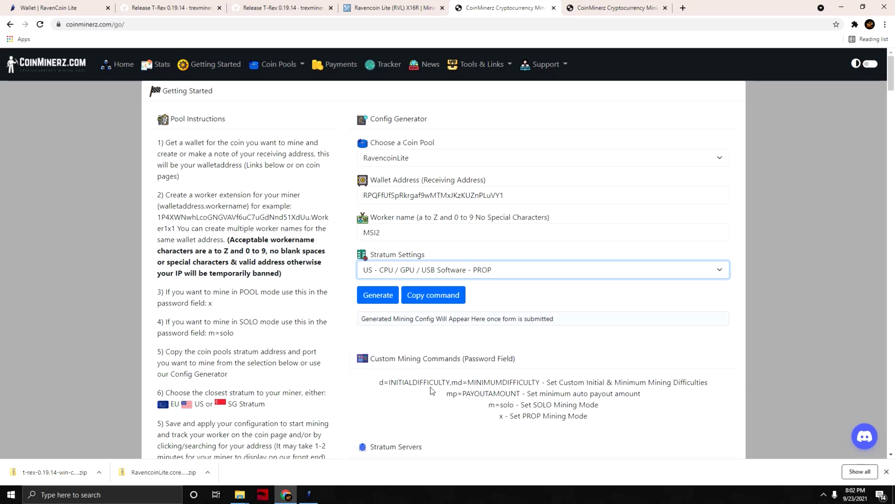
{"action": "left_click", "coordinate": [381, 300]}
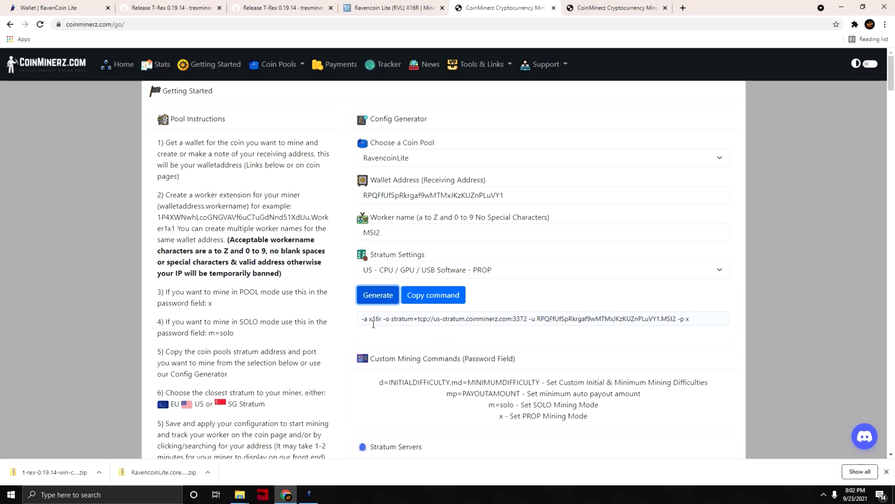
{"action": "left_click", "coordinate": [436, 297]}
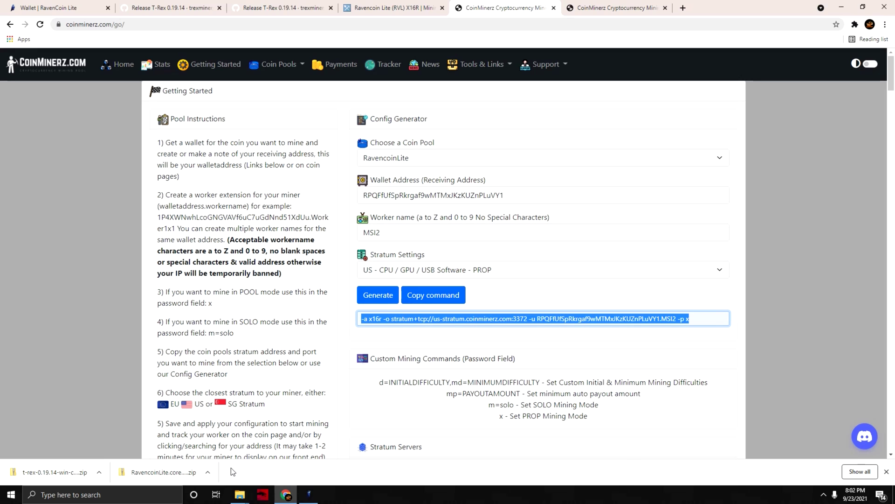
Bring the Ravenlite folder window forward and shift it slightly left.
{"action": "left_click", "coordinate": [239, 494]}
{"action": "left_click", "coordinate": [390, 449]}
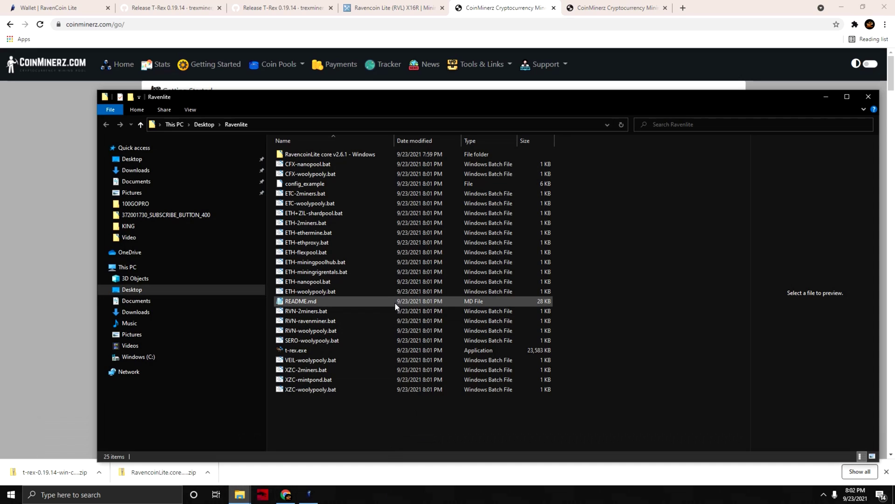
{"action": "left_click_drag", "start_coordinate": [321, 97], "coordinate": [294, 97]}
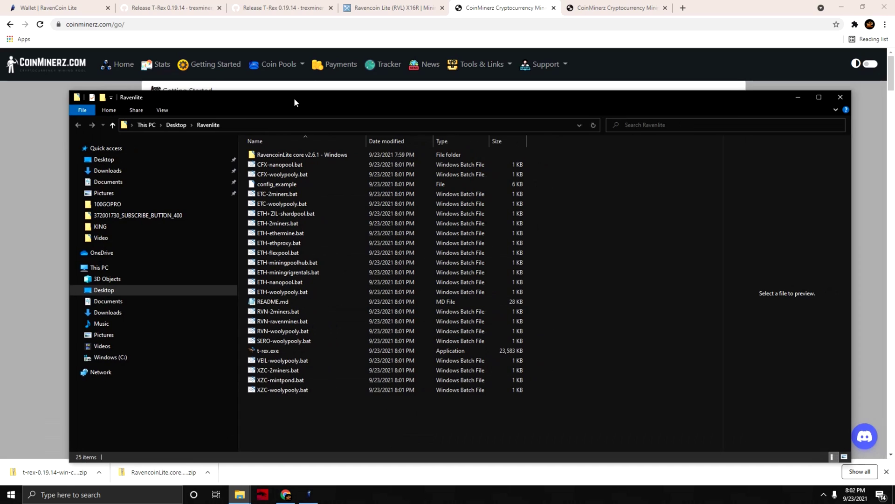
Open RVN-2miners.bat in Notepad via Edit, allowing it past the SmartScreen warning.
{"action": "right_click", "coordinate": [282, 316]}
{"action": "right_click", "coordinate": [275, 317]}
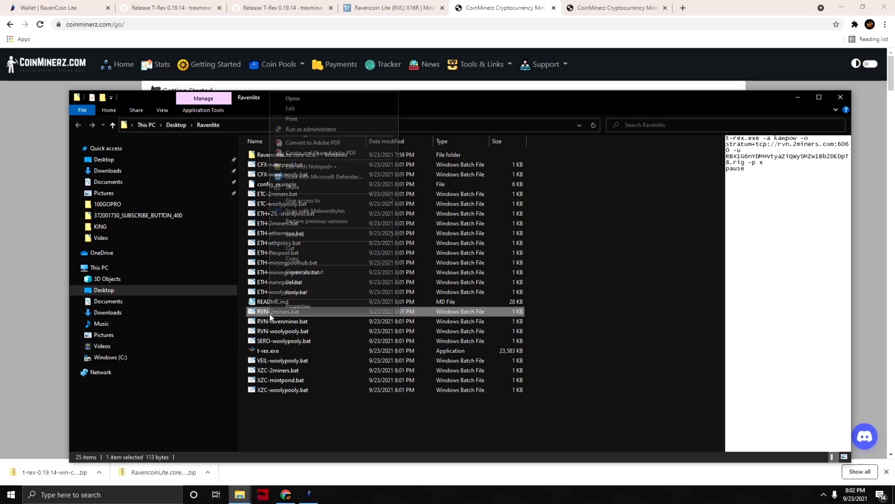
{"action": "left_click", "coordinate": [299, 107]}
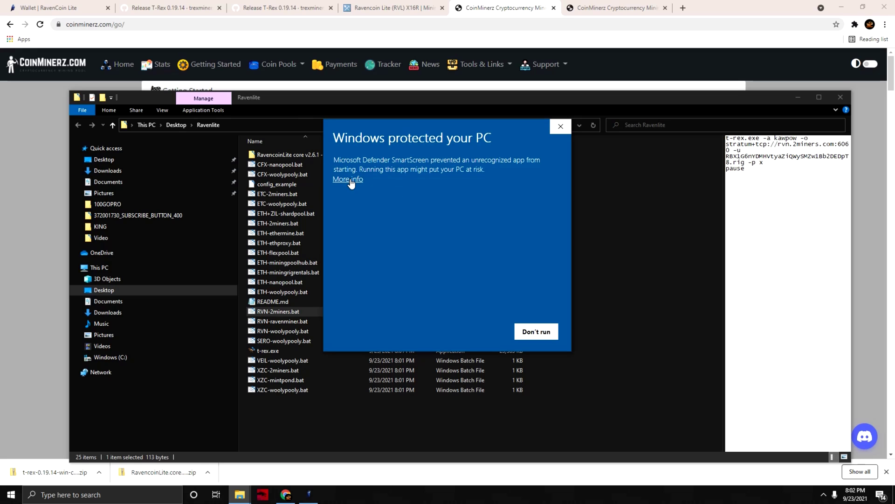
{"action": "left_click", "coordinate": [349, 179]}
{"action": "left_click", "coordinate": [476, 329]}
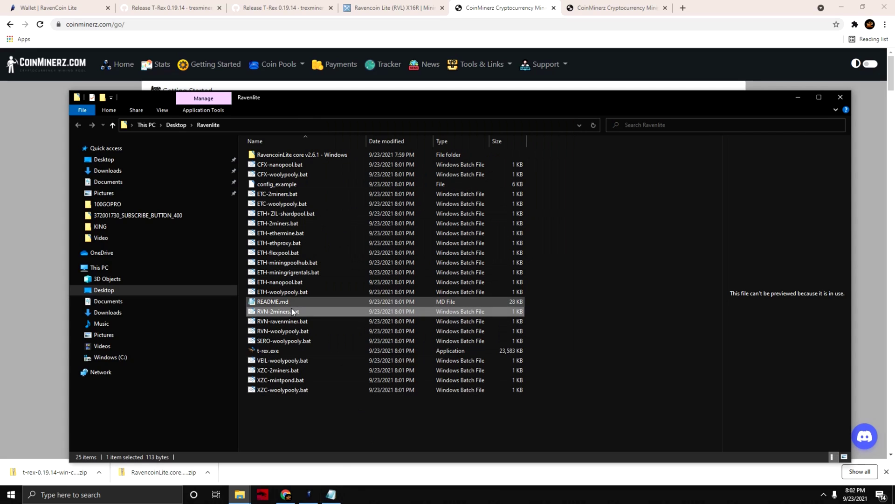
{"action": "left_click", "coordinate": [331, 495]}
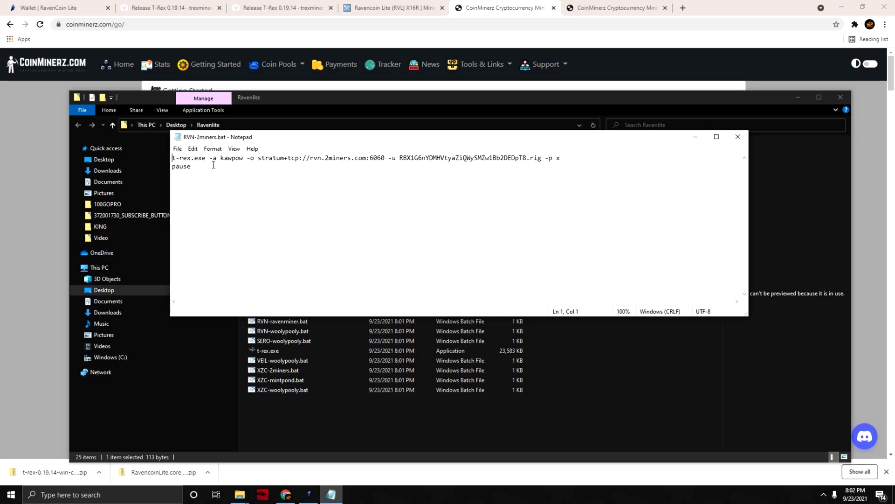
Replace the t-rex arguments with the CoinMinerz x16r command for us-stratum.coinminerz.com:3372, save, and close Notepad.
{"action": "left_click_drag", "start_coordinate": [211, 160], "coordinate": [575, 159]}
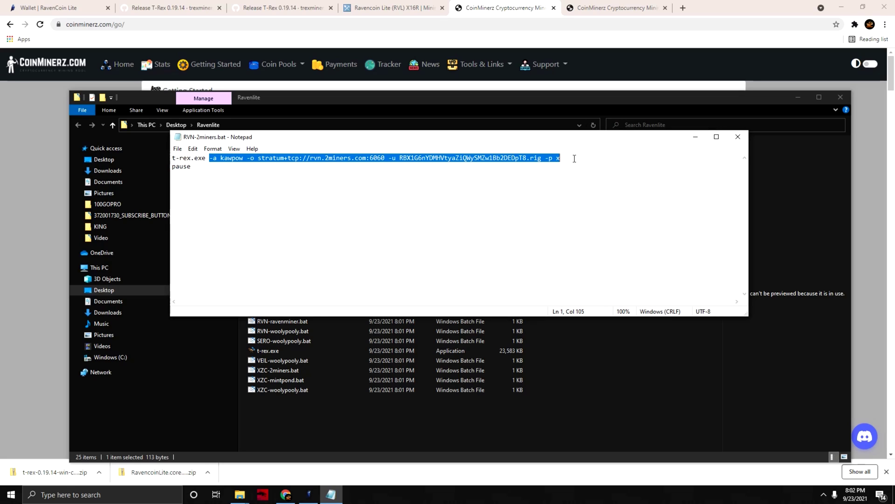
{"action": "key", "text": "ctrl+v"}
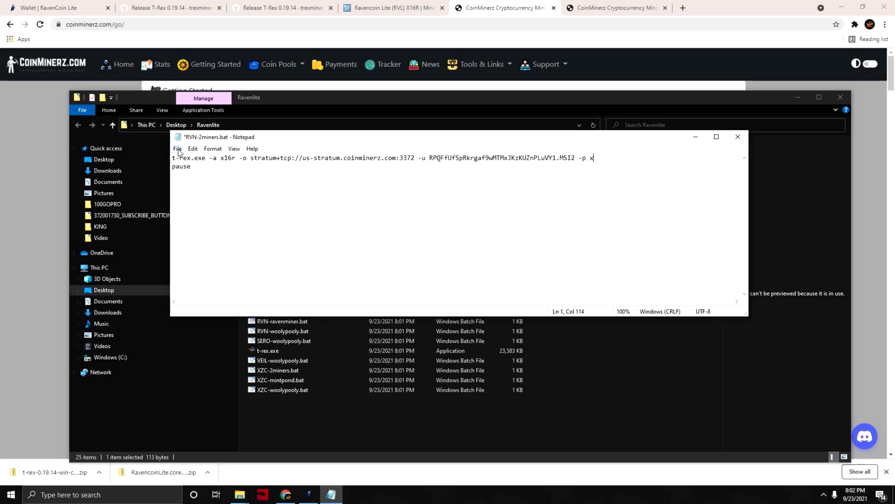
{"action": "left_click", "coordinate": [177, 149]}
{"action": "left_click", "coordinate": [219, 189]}
{"action": "left_click", "coordinate": [736, 137]}
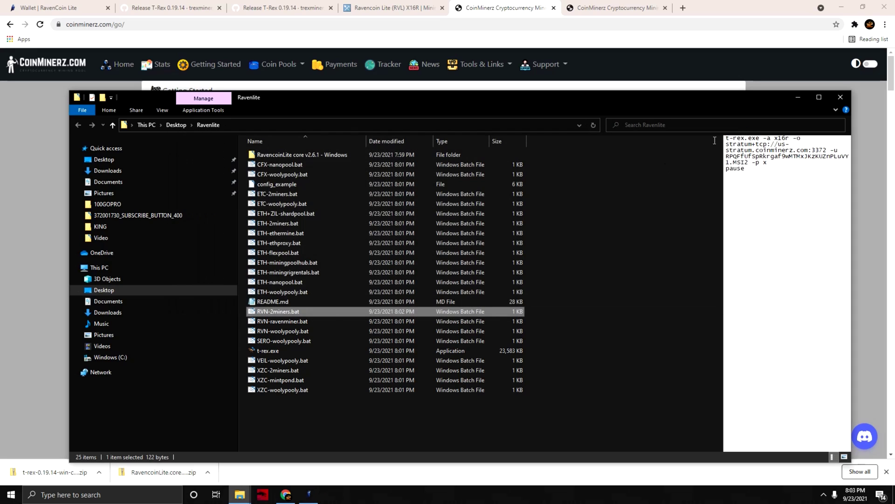
Launch RVN-2miners.bat so T-Rex mines x16r on CoinMinerz, reaching 3/3 accepted shares.
{"action": "double_click", "coordinate": [273, 311]}
{"action": "key", "text": "Escape"}
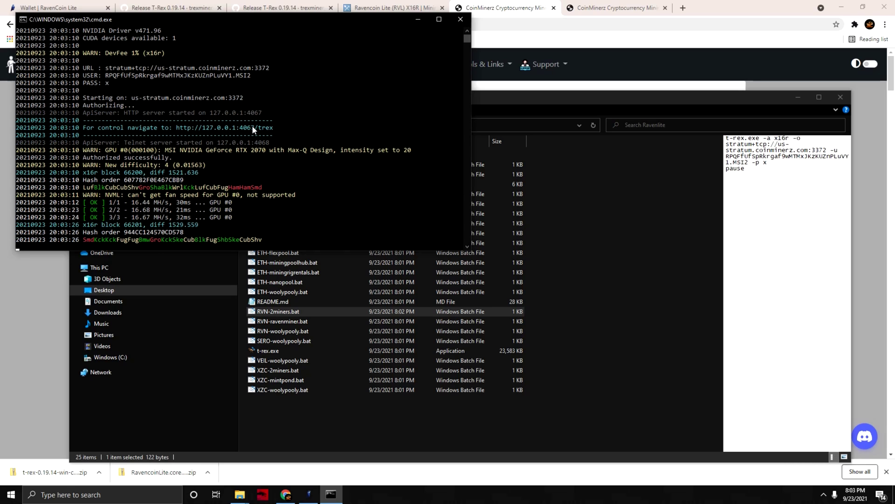
{"action": "key", "text": "super"}
Open MSI Afterburner and raise the GPU core clock offset to about +180 while T-Rex keeps hashing.
{"action": "type", "text": "msi"}
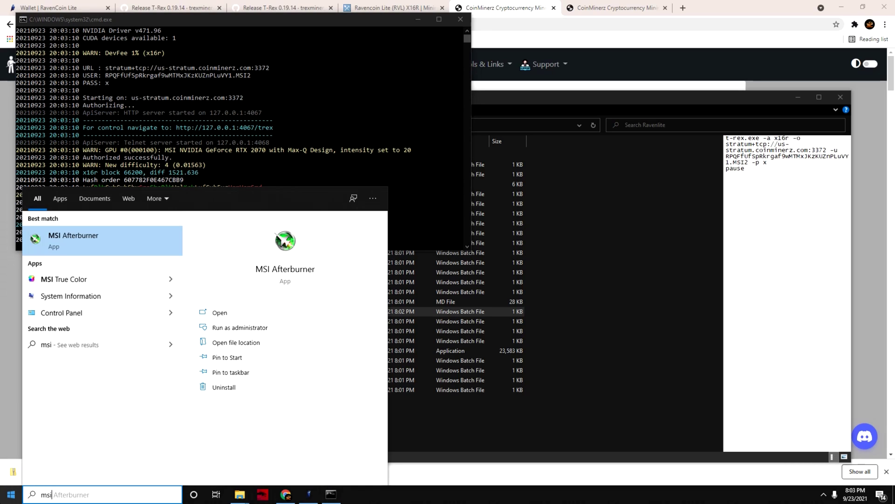
{"action": "key", "text": "Escape"}
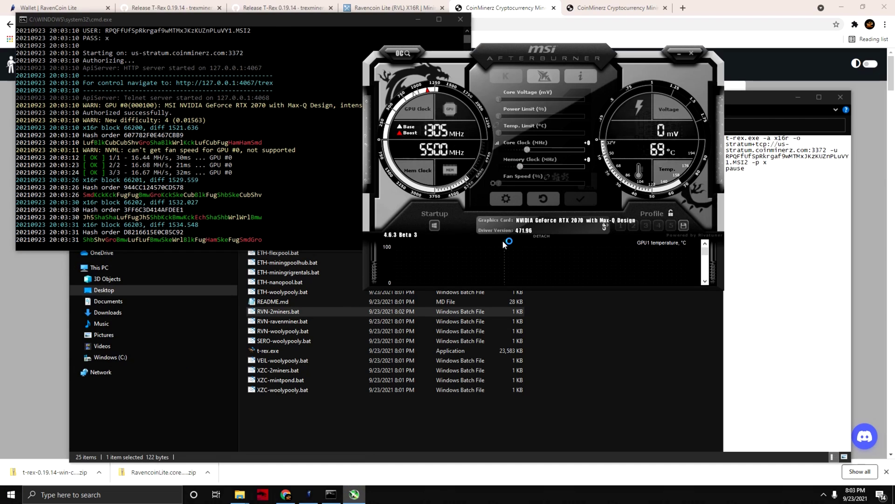
{"action": "left_click_drag", "start_coordinate": [527, 150], "coordinate": [535, 154]}
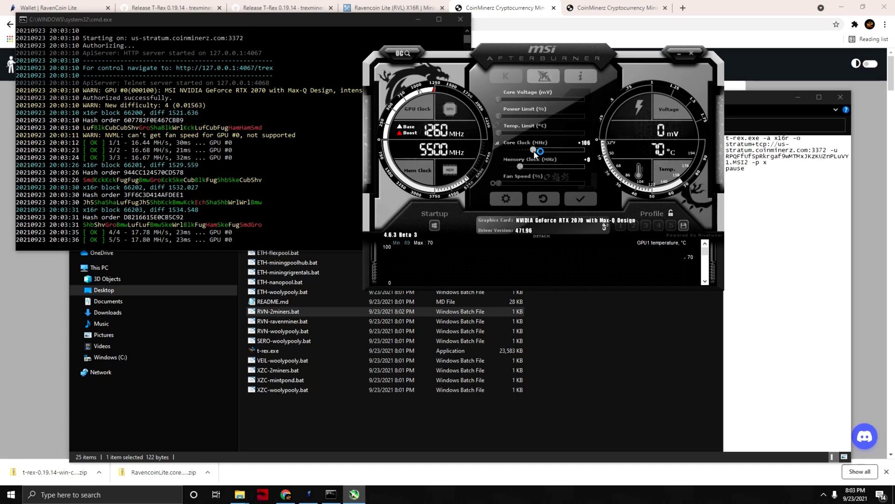
{"action": "left_click_drag", "start_coordinate": [534, 154], "coordinate": [564, 168]}
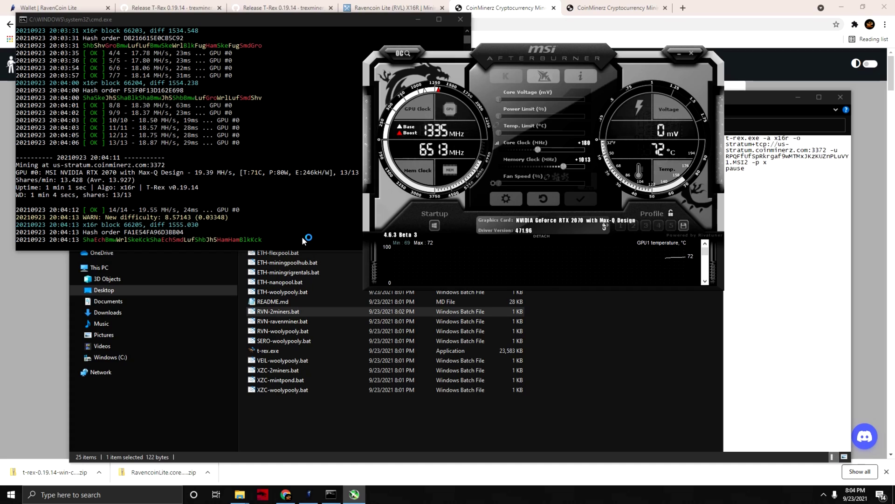
{"action": "left_click_drag", "start_coordinate": [554, 54], "coordinate": [662, 54]}
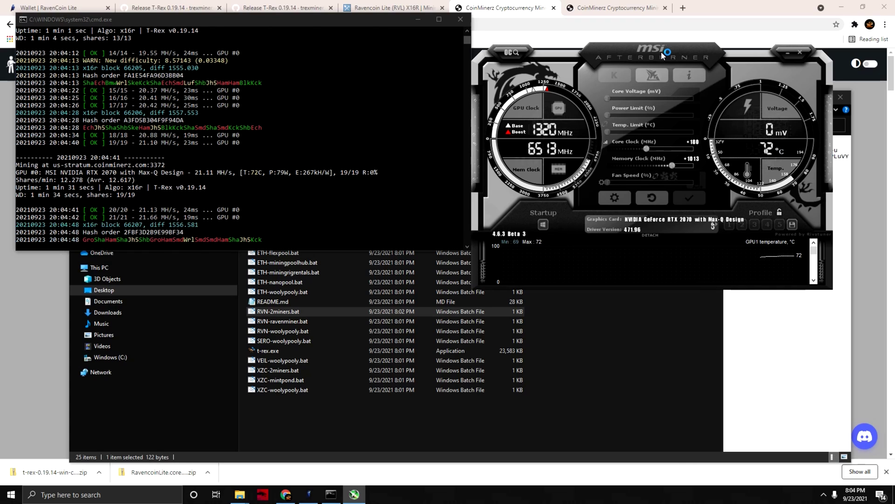
Return to CoinMinerz in Chrome and view its Stats page showing X16R at 101.03 GH.
{"action": "left_click", "coordinate": [51, 285]}
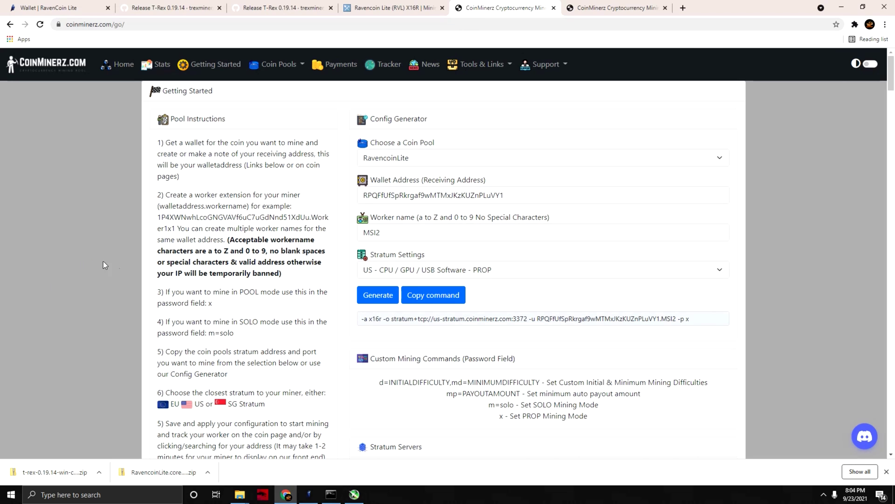
{"action": "left_click", "coordinate": [160, 63]}
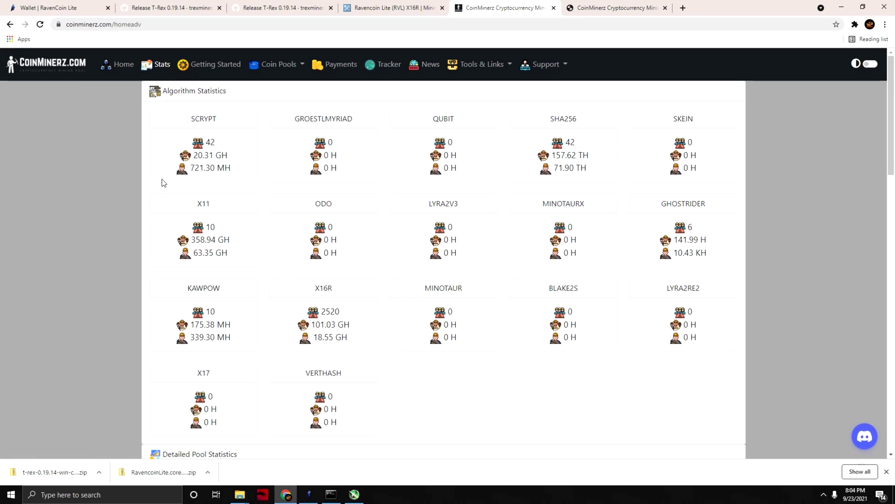
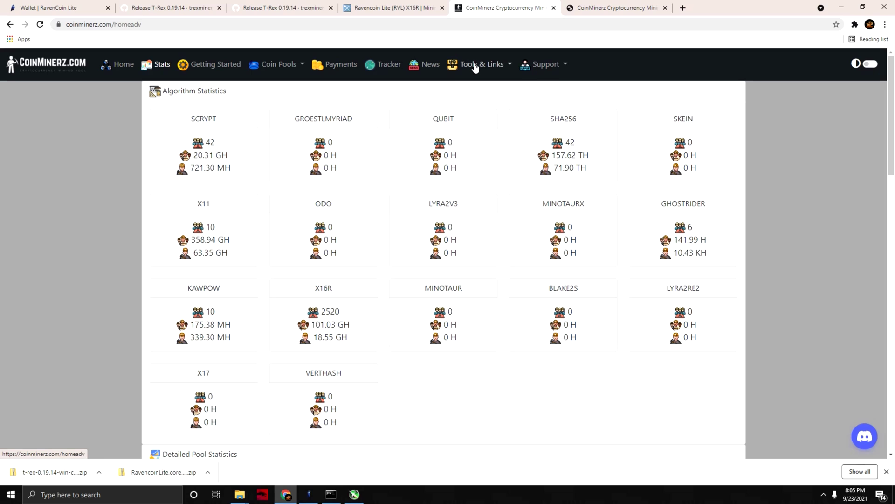
{"action": "left_click", "coordinate": [476, 66]}
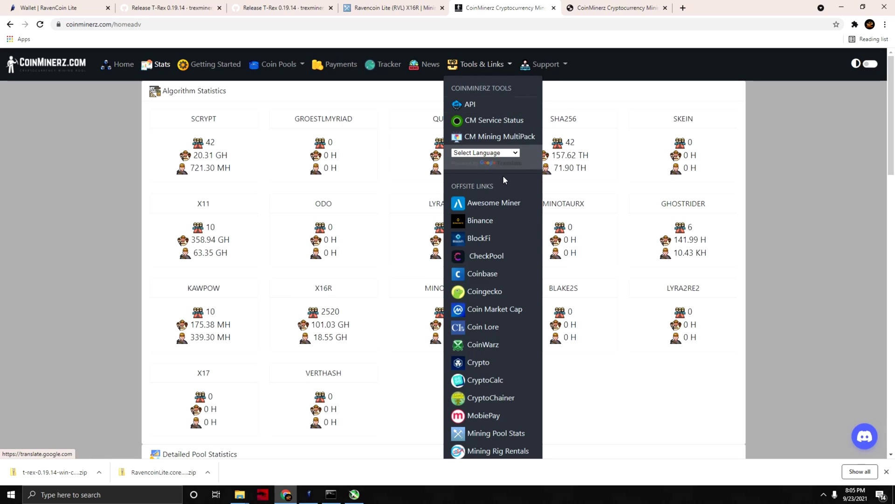
{"action": "scroll", "coordinate": [494, 254], "scroll_direction": "down", "scroll_amount": 4}
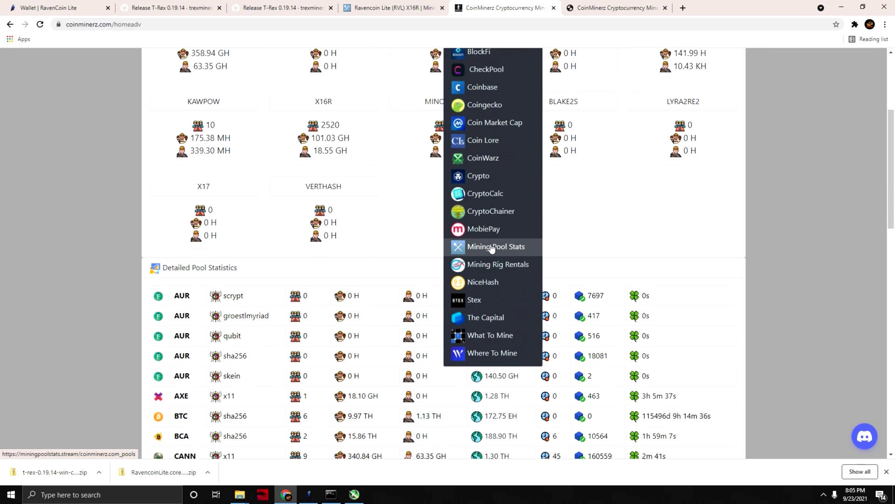
{"action": "scroll", "coordinate": [494, 257], "scroll_direction": "up", "scroll_amount": 2}
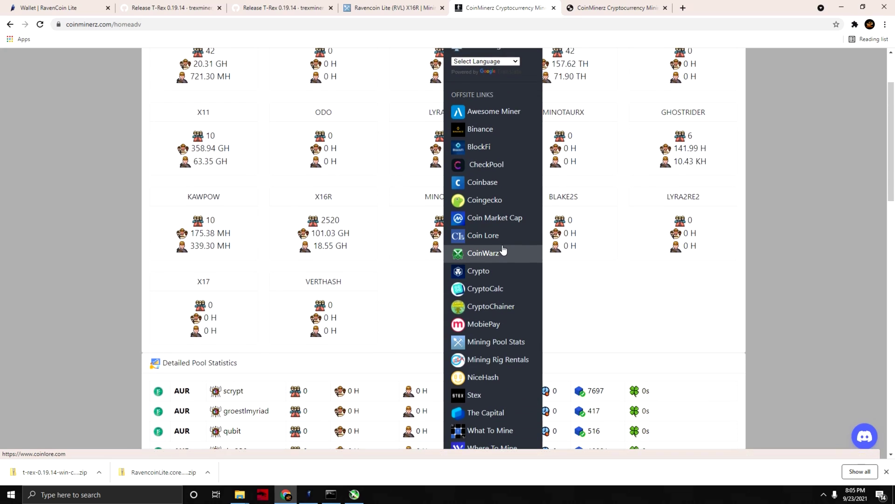
{"action": "scroll", "coordinate": [503, 251], "scroll_direction": "up", "scroll_amount": 2}
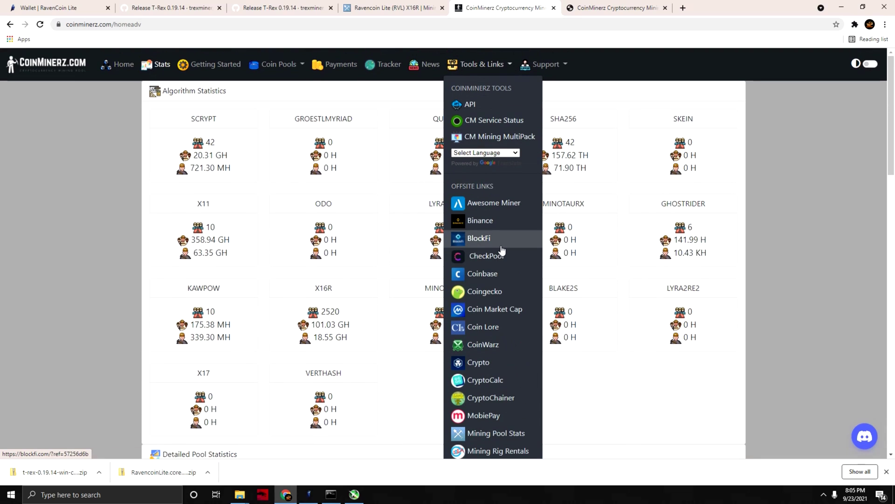
{"action": "left_click", "coordinate": [479, 350]}
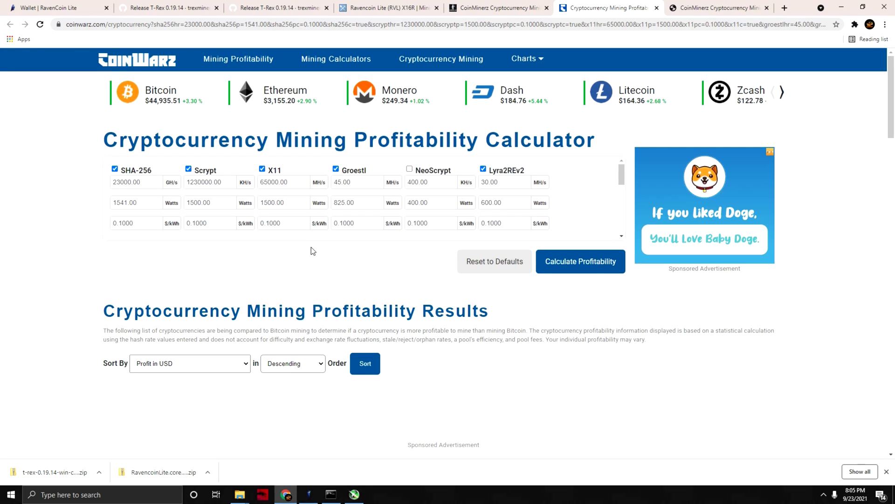
{"action": "left_click", "coordinate": [657, 7]}
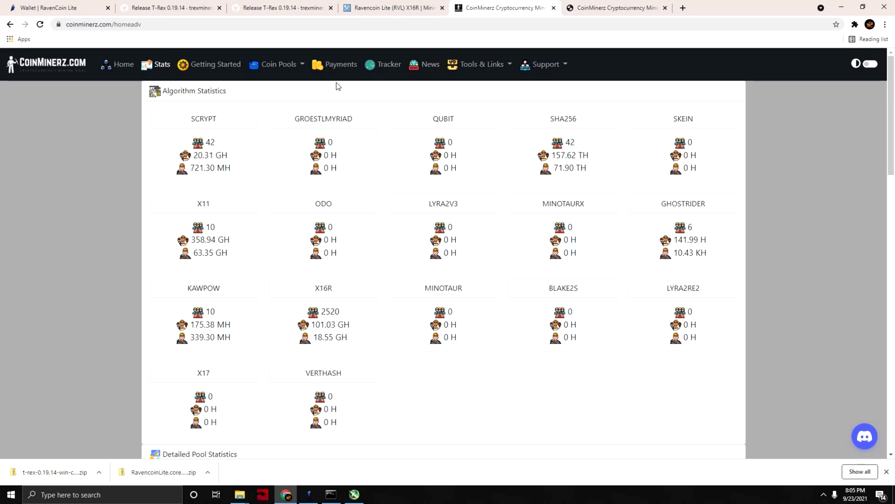
Paste the miner command into the Tracker address field and cut the options before and after the address.
{"action": "left_click", "coordinate": [384, 64]}
{"action": "left_click", "coordinate": [210, 182]}
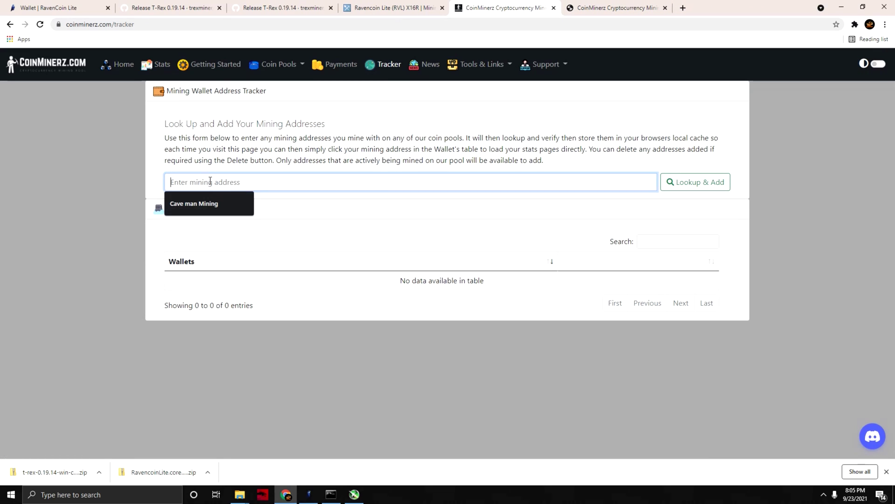
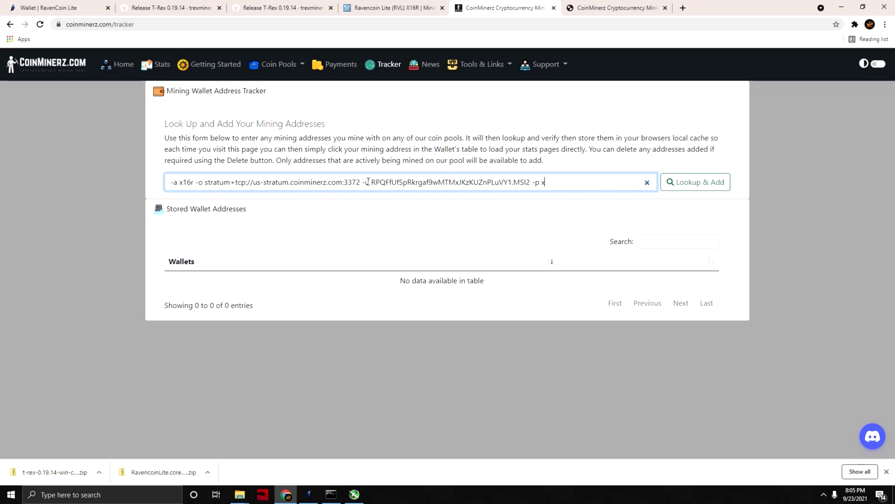
{"action": "left_click_drag", "start_coordinate": [368, 181], "coordinate": [3, 177]}
{"action": "key", "text": "BackSpace"}
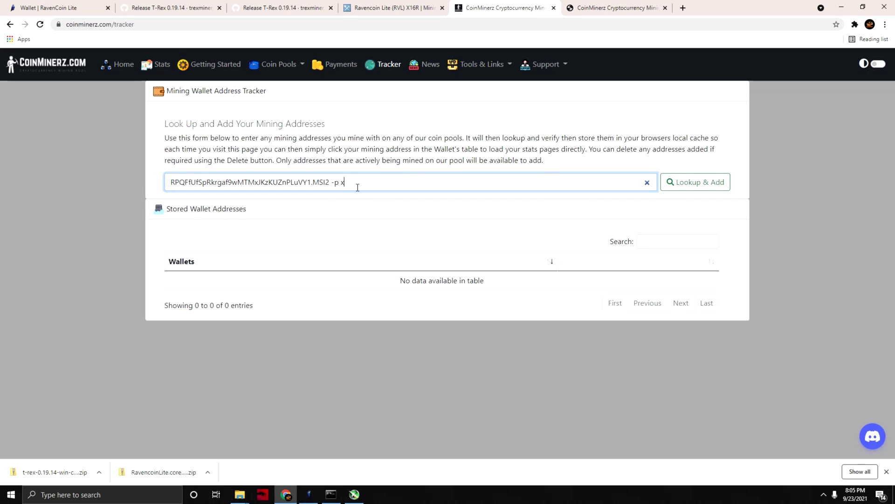
{"action": "left_click_drag", "start_coordinate": [358, 187], "coordinate": [328, 182]}
{"action": "key", "text": "BackSpace"}
After the address-not-found alert, remove the worker name suffix and add the bare wallet address.
{"action": "left_click", "coordinate": [675, 189]}
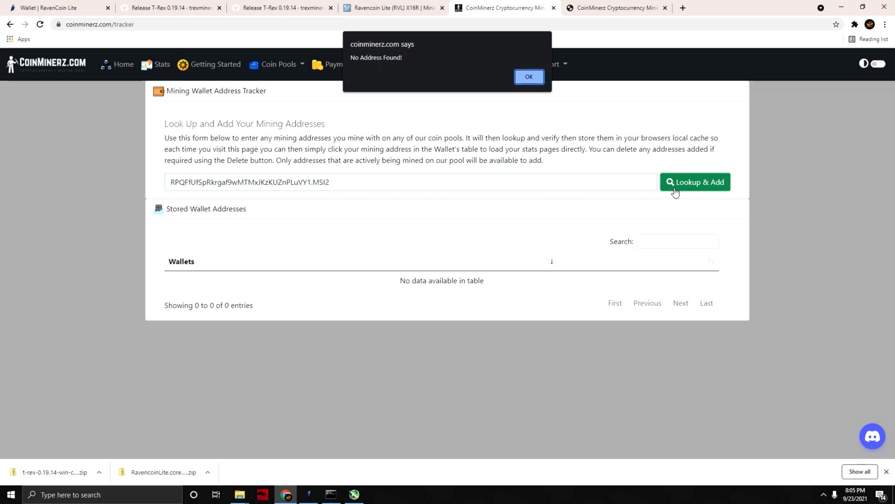
{"action": "left_click", "coordinate": [529, 76]}
{"action": "left_click_drag", "start_coordinate": [327, 183], "coordinate": [312, 184]}
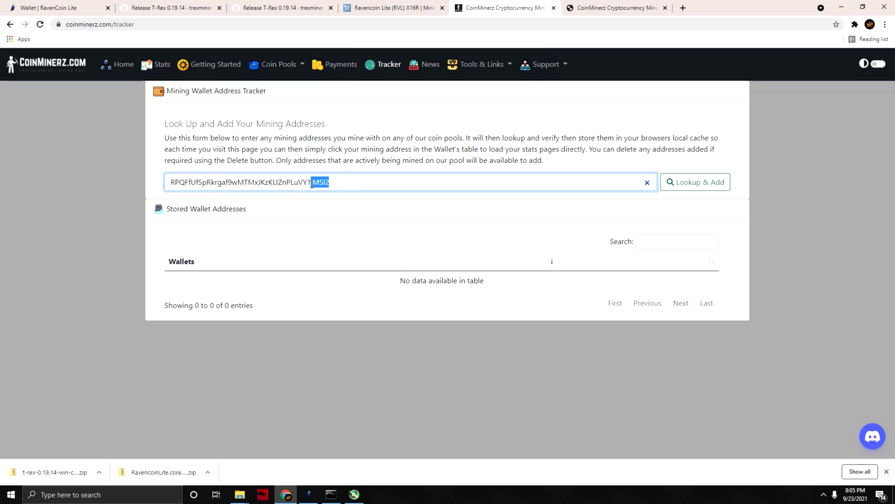
{"action": "key", "text": "BackSpace"}
{"action": "left_click", "coordinate": [700, 183]}
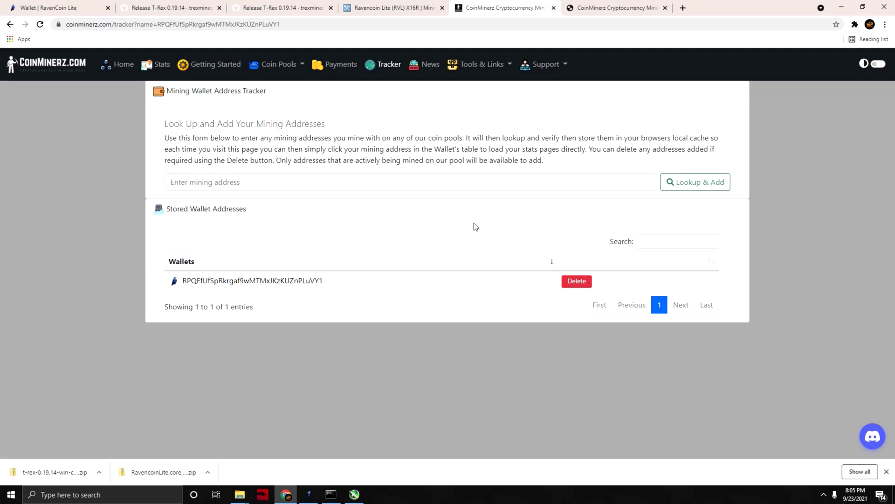
{"action": "left_click", "coordinate": [230, 279]}
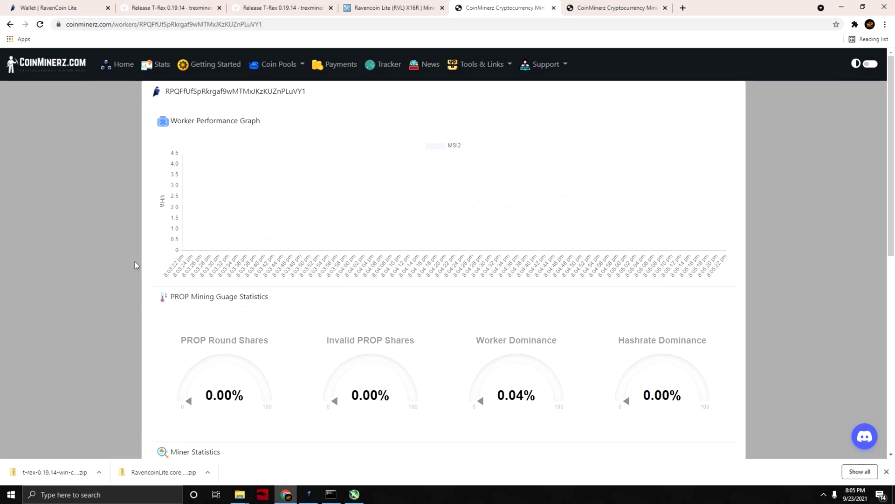
Scroll the workers page to review balances, hashrates and the MSI2 worker's performance graph.
{"action": "scroll", "coordinate": [132, 262], "scroll_direction": "down", "scroll_amount": 5}
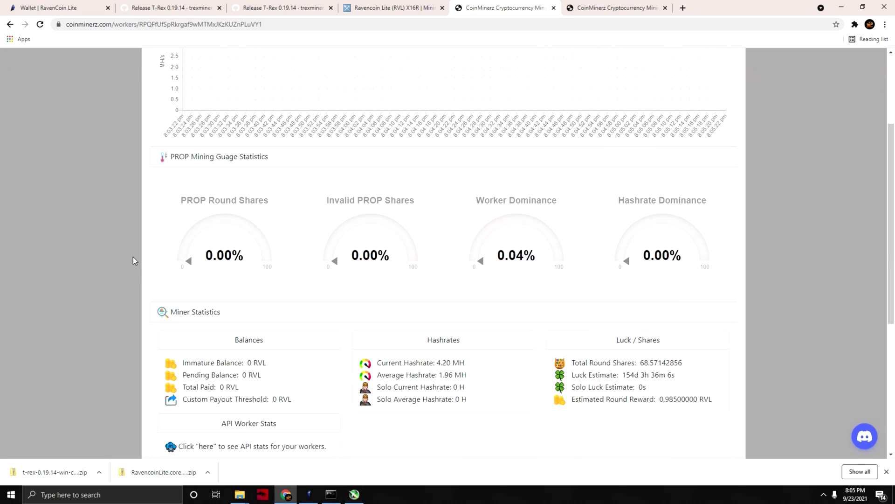
{"action": "scroll", "coordinate": [133, 261], "scroll_direction": "down", "scroll_amount": 2}
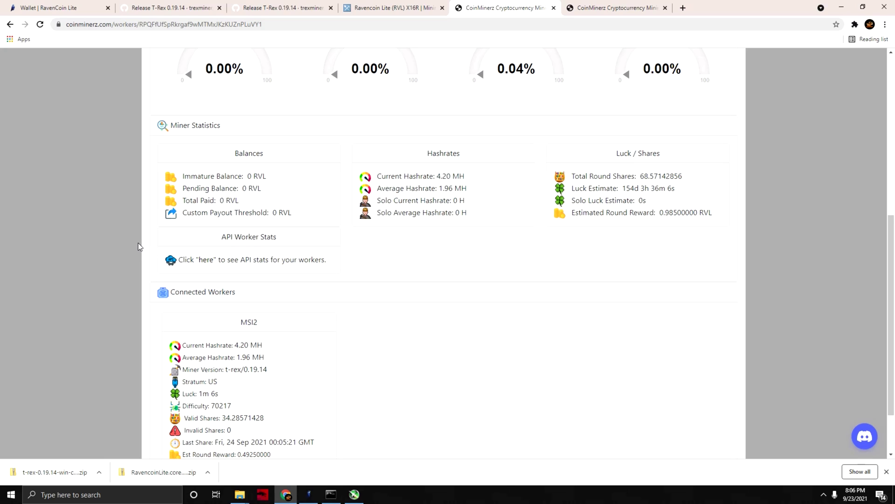
{"action": "scroll", "coordinate": [139, 245], "scroll_direction": "down", "scroll_amount": 3}
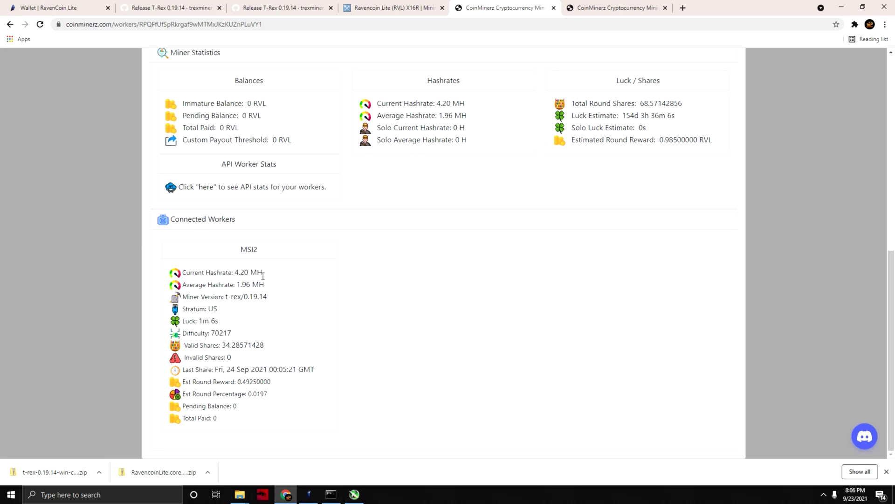
{"action": "scroll", "coordinate": [269, 272], "scroll_direction": "up", "scroll_amount": 9}
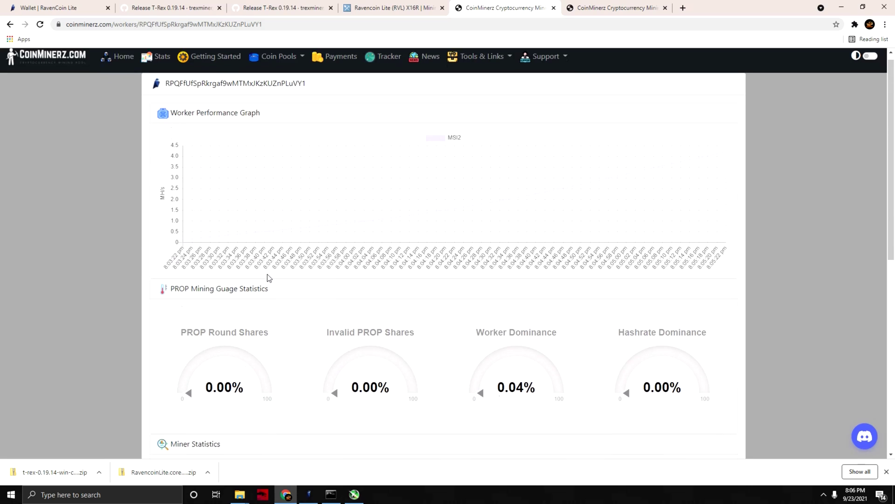
{"action": "scroll", "coordinate": [267, 277], "scroll_direction": "down", "scroll_amount": 9}
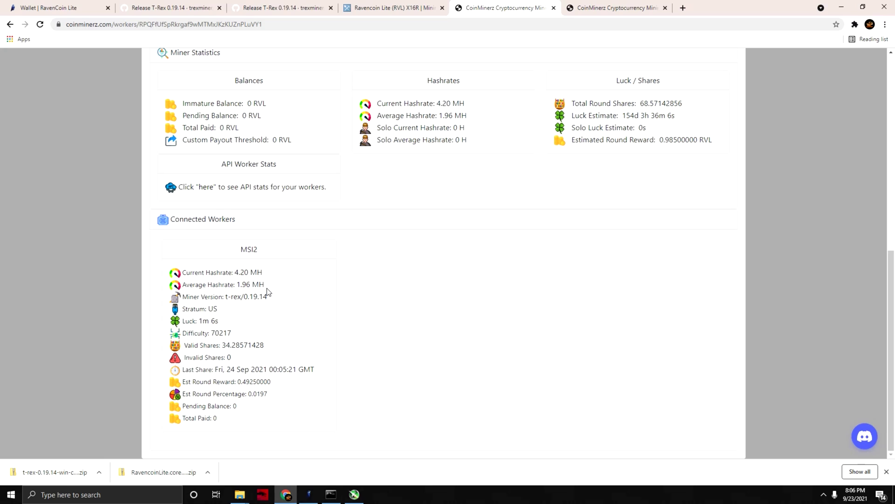
{"action": "scroll", "coordinate": [267, 291], "scroll_direction": "up", "scroll_amount": 8}
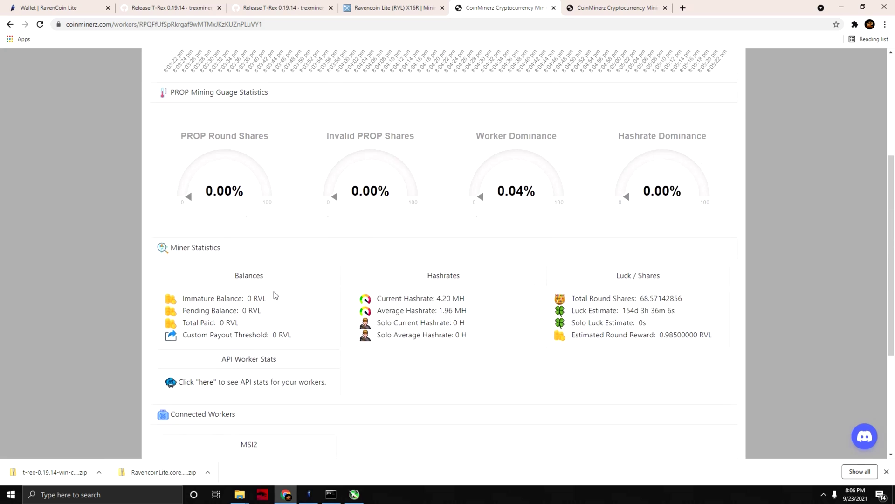
{"action": "scroll", "coordinate": [280, 305], "scroll_direction": "down", "scroll_amount": 2}
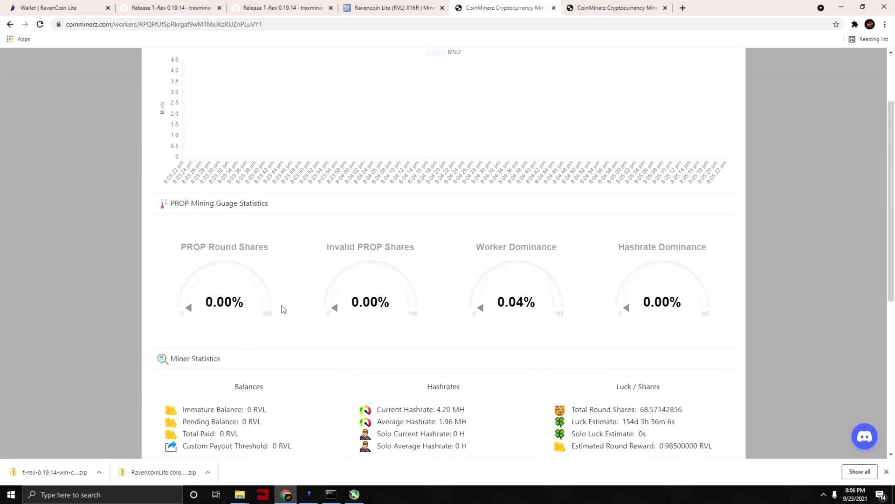
{"action": "scroll", "coordinate": [282, 305], "scroll_direction": "down", "scroll_amount": 4}
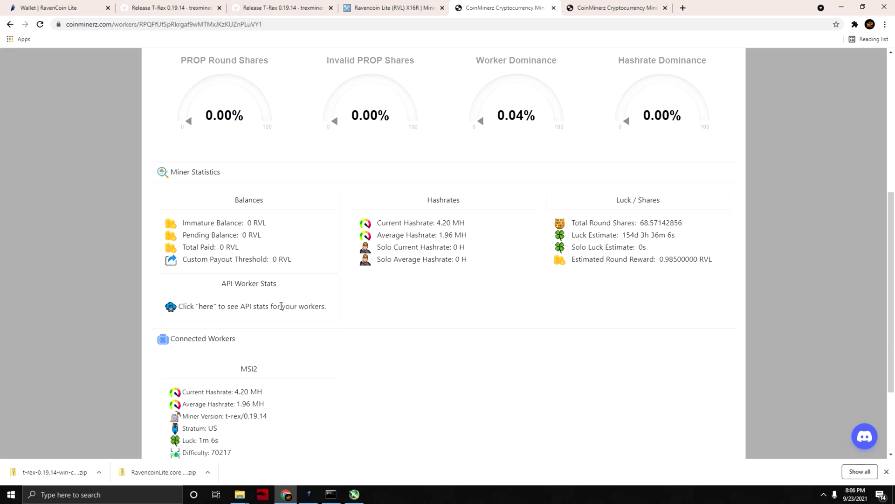
{"action": "left_click", "coordinate": [330, 494]}
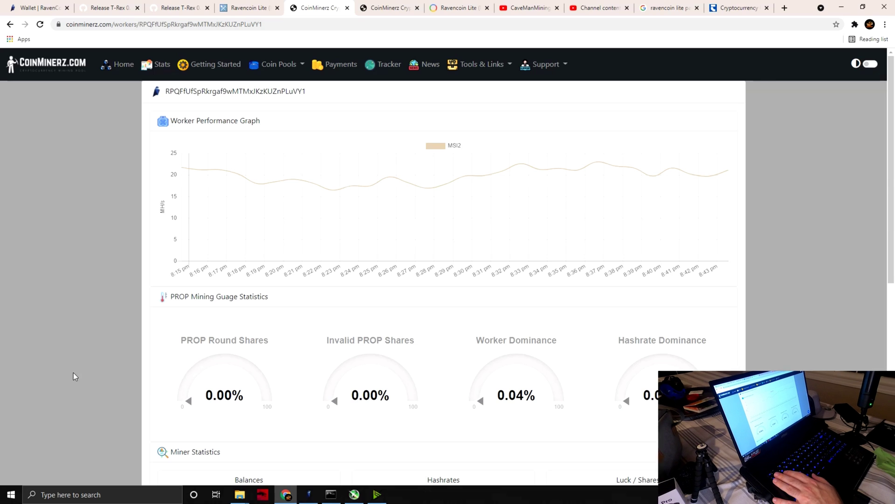
Reload the workers page and scroll down to Miner Statistics and the MSI2 worker details.
{"action": "left_click", "coordinate": [260, 25]}
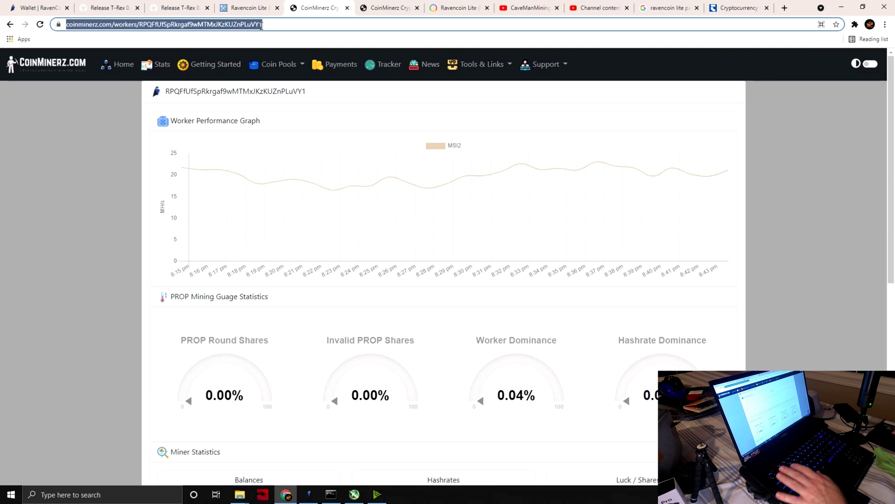
{"action": "key", "text": "Return"}
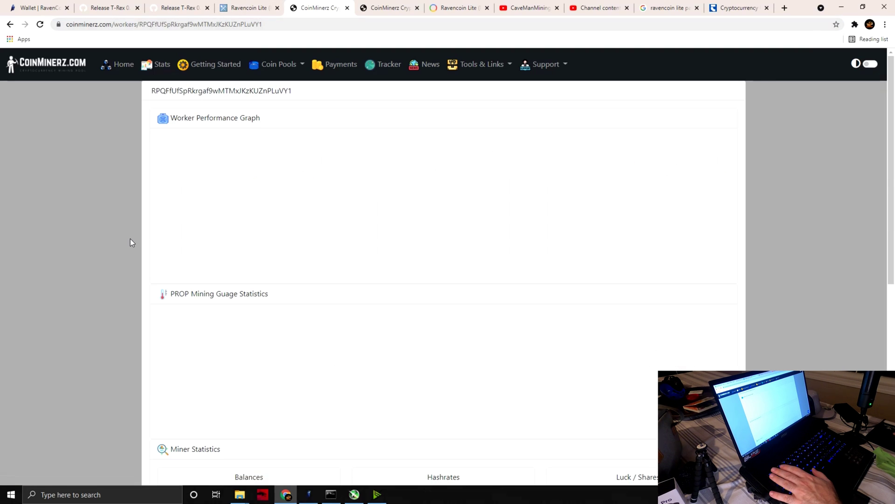
{"action": "scroll", "coordinate": [130, 242], "scroll_direction": "down", "scroll_amount": 5}
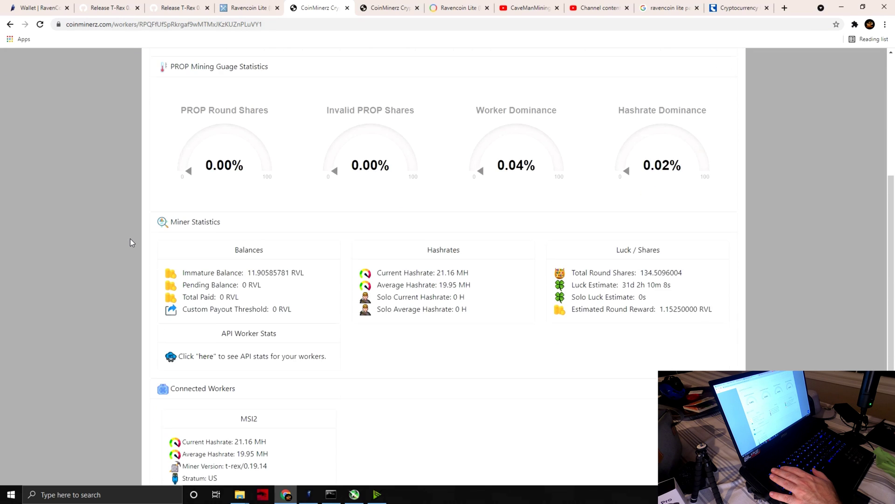
{"action": "scroll", "coordinate": [130, 239], "scroll_direction": "down", "scroll_amount": 2}
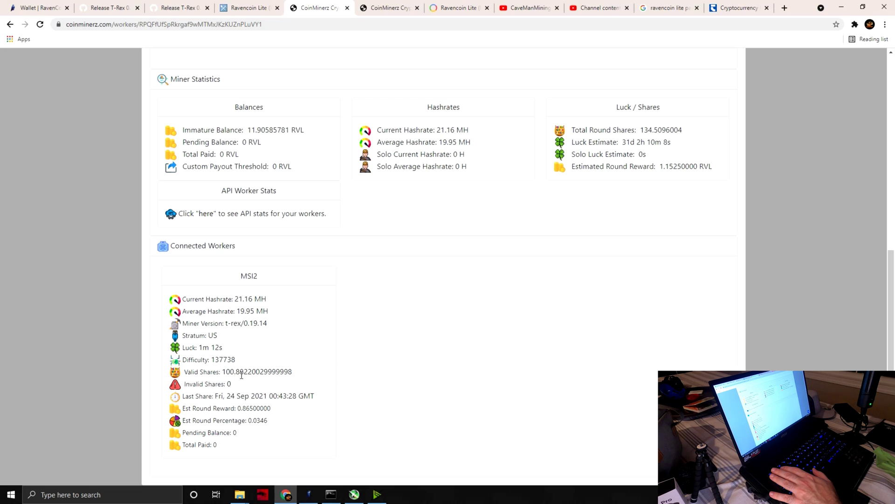
{"action": "left_click", "coordinate": [331, 493]}
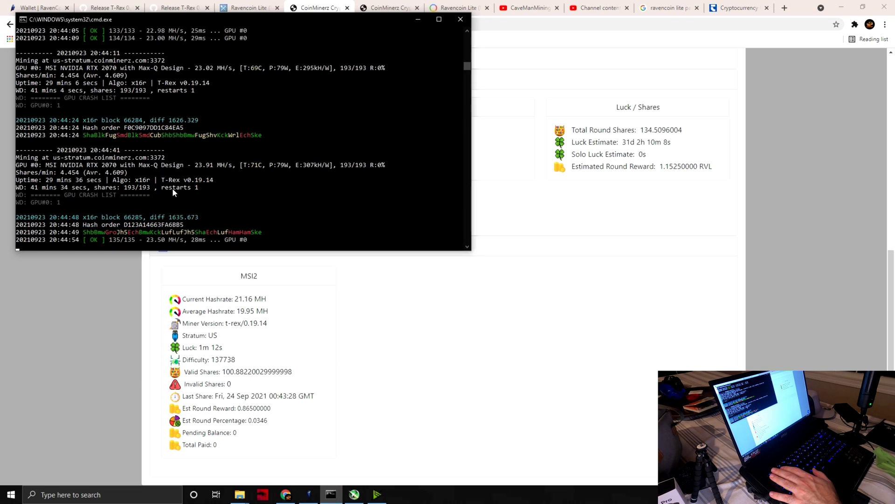
{"action": "left_click", "coordinate": [356, 497]}
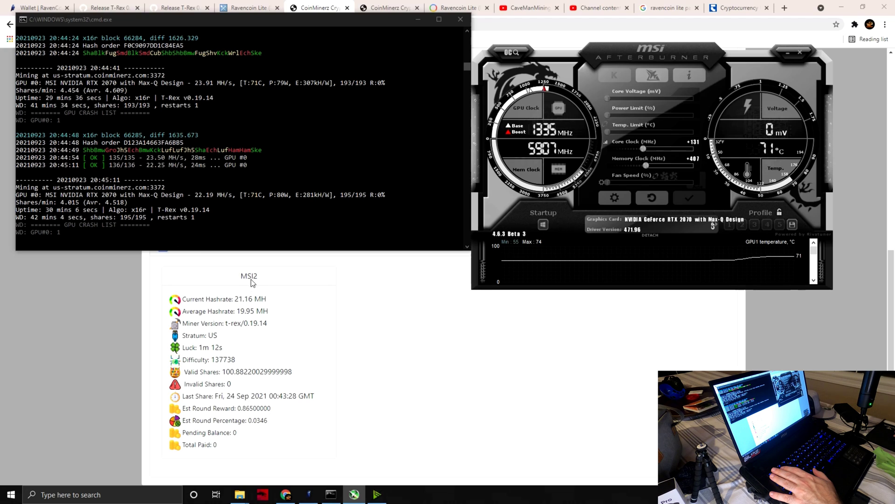
{"action": "left_click", "coordinate": [376, 330]}
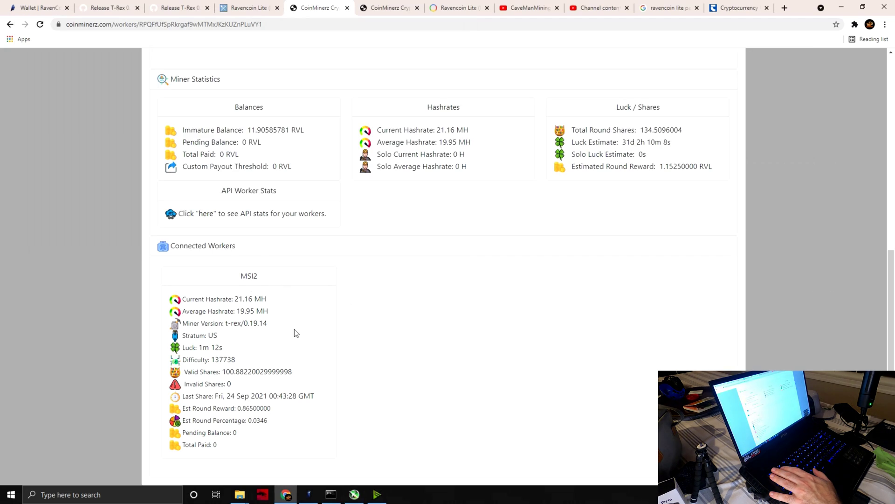
Scroll up and down the workers page to review the MSI2 worker stats.
{"action": "scroll", "coordinate": [293, 355], "scroll_direction": "up", "scroll_amount": 1}
{"action": "scroll", "coordinate": [293, 356], "scroll_direction": "down", "scroll_amount": 1}
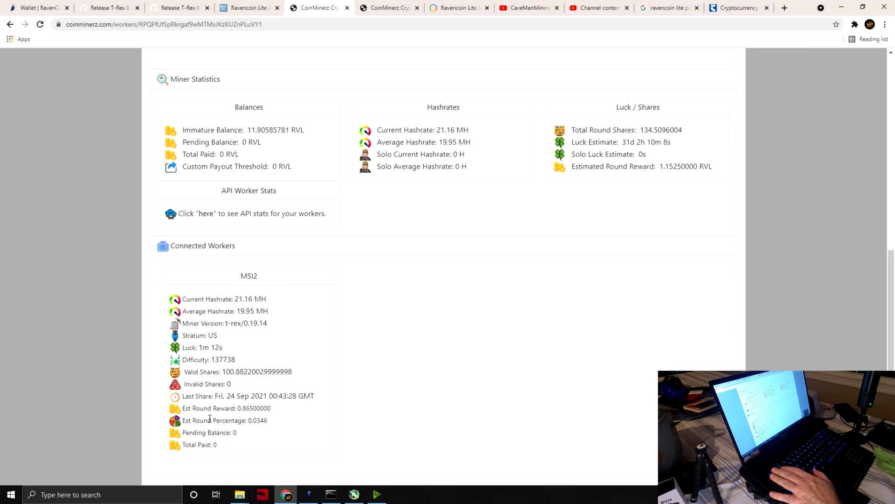
{"action": "scroll", "coordinate": [209, 419], "scroll_direction": "up", "scroll_amount": 4}
{"action": "scroll", "coordinate": [209, 418], "scroll_direction": "up", "scroll_amount": 4}
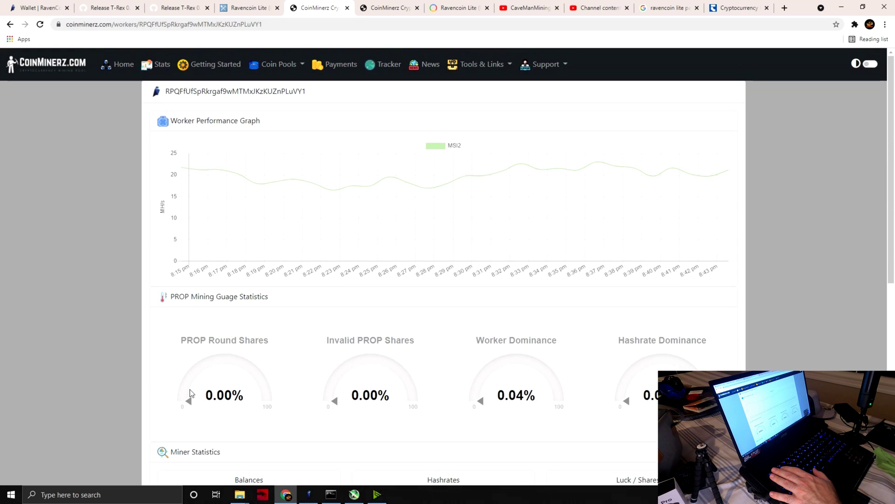
{"action": "scroll", "coordinate": [190, 386], "scroll_direction": "down", "scroll_amount": 3}
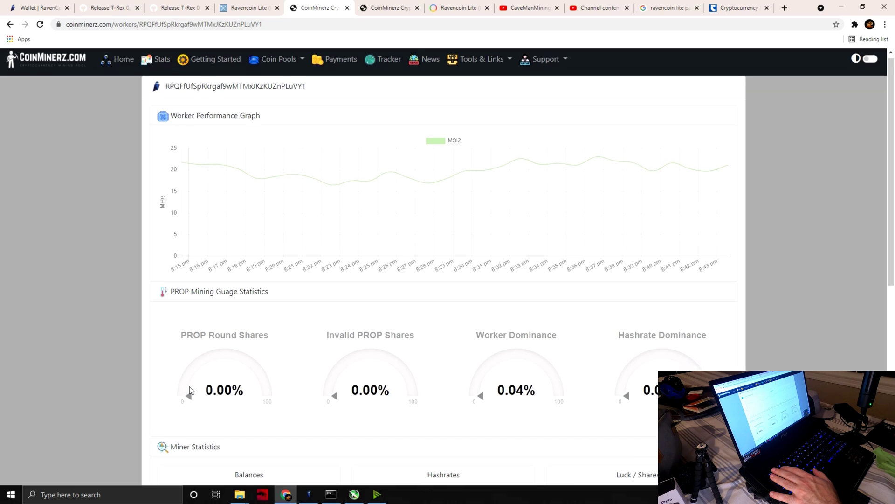
{"action": "scroll", "coordinate": [190, 386], "scroll_direction": "up", "scroll_amount": 3}
{"action": "scroll", "coordinate": [189, 386], "scroll_direction": "down", "scroll_amount": 5}
{"action": "scroll", "coordinate": [189, 387], "scroll_direction": "down", "scroll_amount": 2}
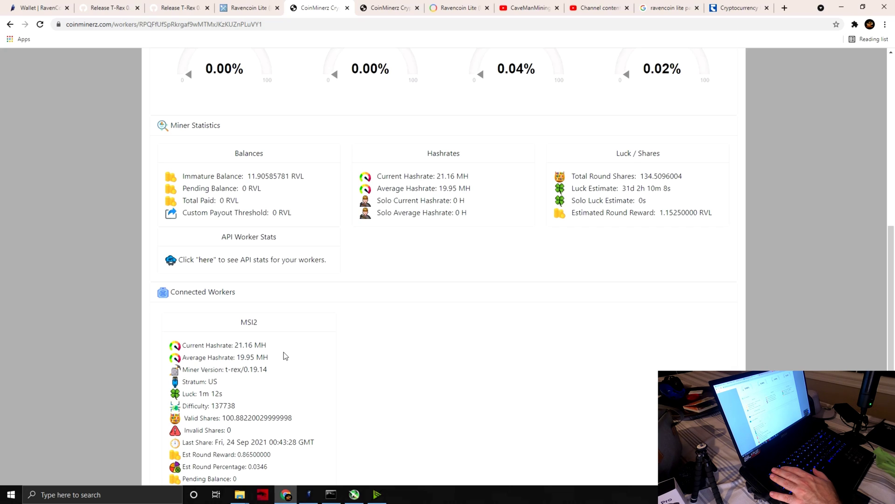
Check the T-Rex console output, then bring up the Ravencoin Lite wallet's payment request page.
{"action": "left_click", "coordinate": [331, 494]}
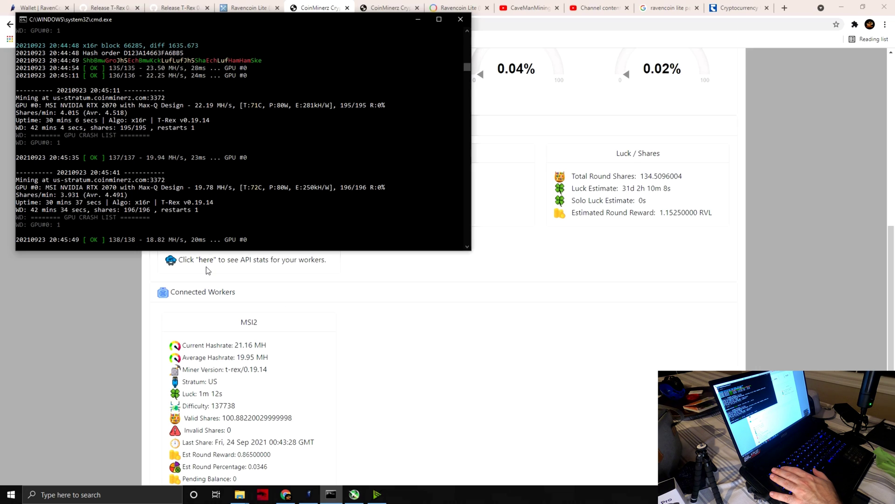
{"action": "left_click", "coordinate": [377, 345]}
{"action": "scroll", "coordinate": [376, 345], "scroll_direction": "down", "scroll_amount": 1}
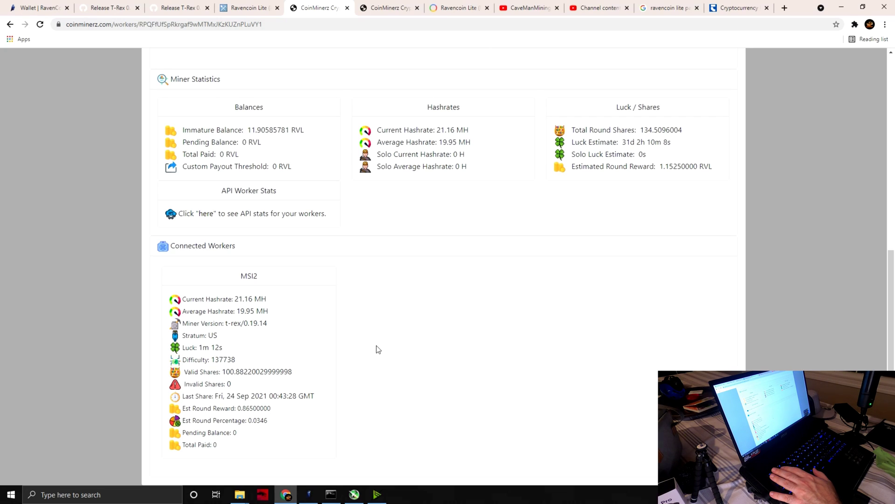
{"action": "left_click", "coordinate": [308, 493]}
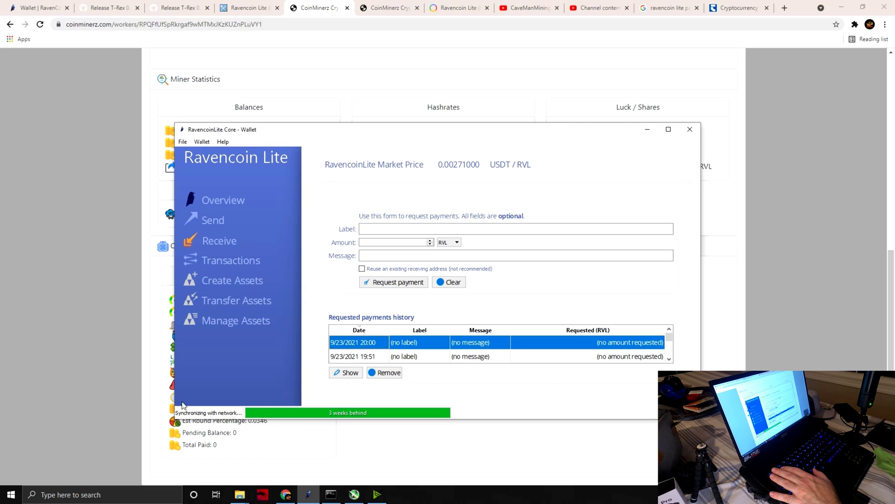
Return to the CoinMinerz workers page, now showing MSI2 at 16.93 MH current hashrate.
{"action": "left_click", "coordinate": [136, 368]}
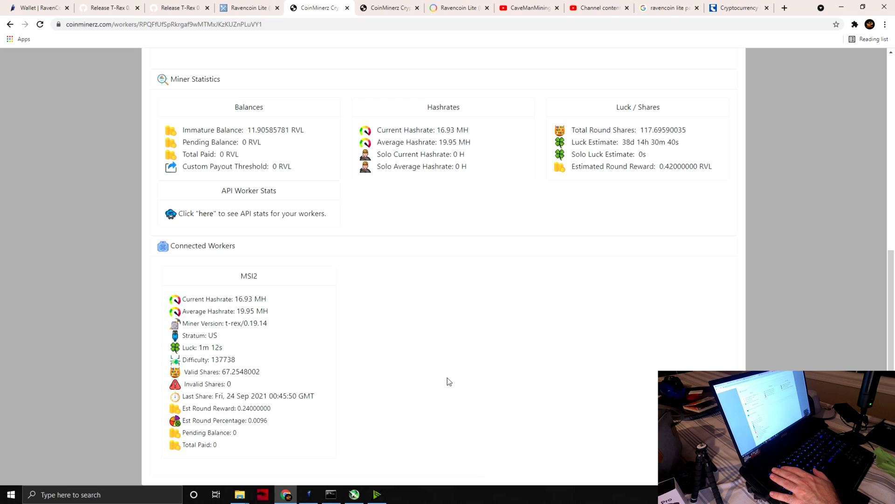
Close both YouTube tabs and the Cryptocurrency Difficulty tab, then return to the T-Rex console.
{"action": "left_click", "coordinate": [557, 8]}
{"action": "left_click", "coordinate": [557, 8]}
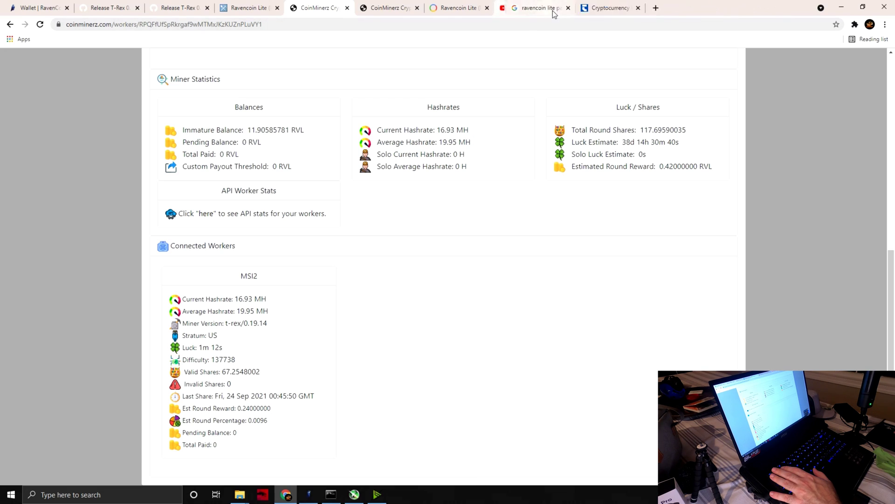
{"action": "left_click", "coordinate": [765, 8]}
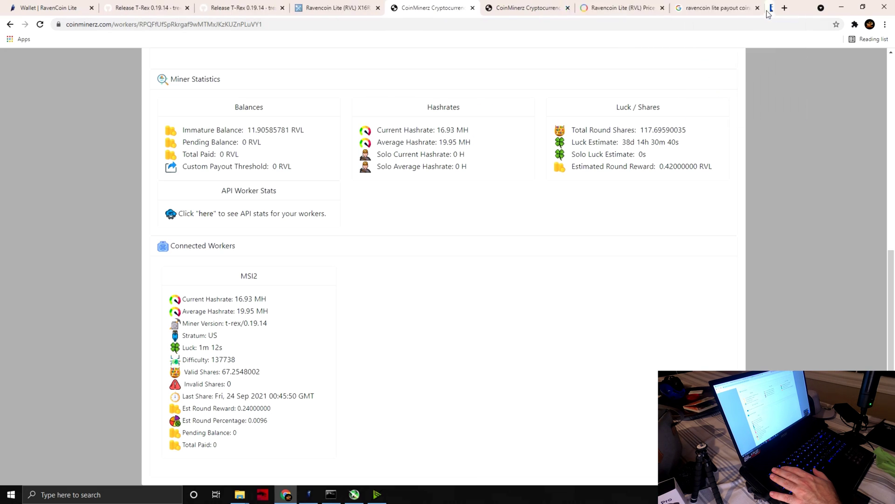
{"action": "scroll", "coordinate": [472, 403], "scroll_direction": "up", "scroll_amount": 6}
{"action": "scroll", "coordinate": [472, 403], "scroll_direction": "up", "scroll_amount": 2}
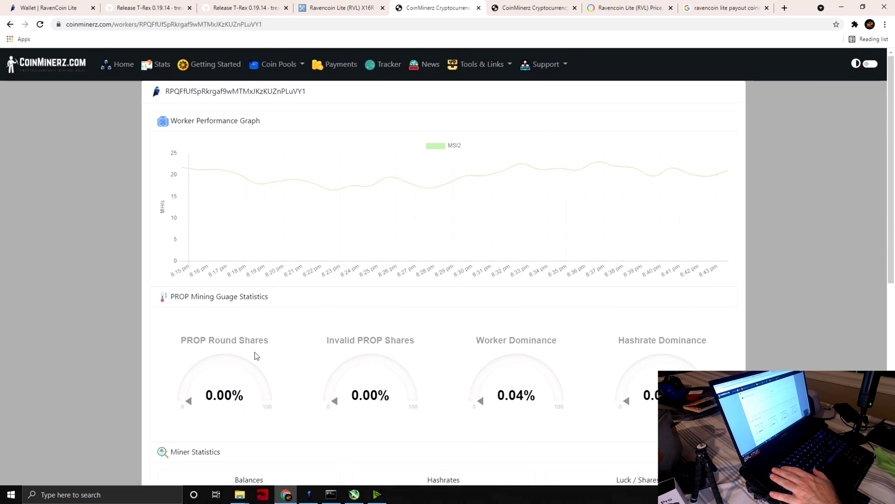
{"action": "scroll", "coordinate": [254, 351], "scroll_direction": "down", "scroll_amount": 6}
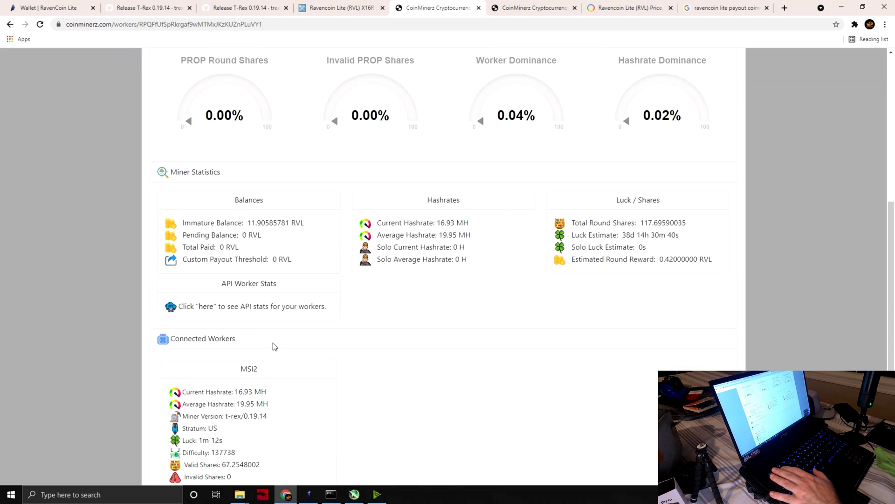
{"action": "left_click", "coordinate": [331, 493]}
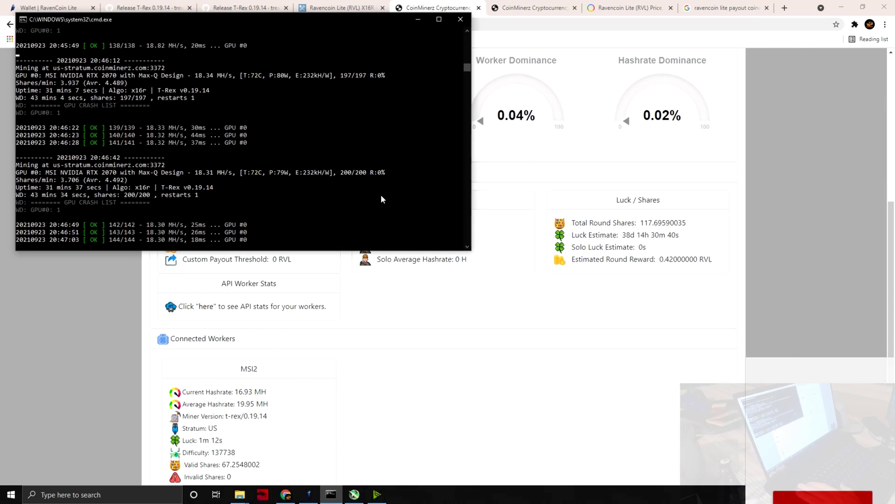